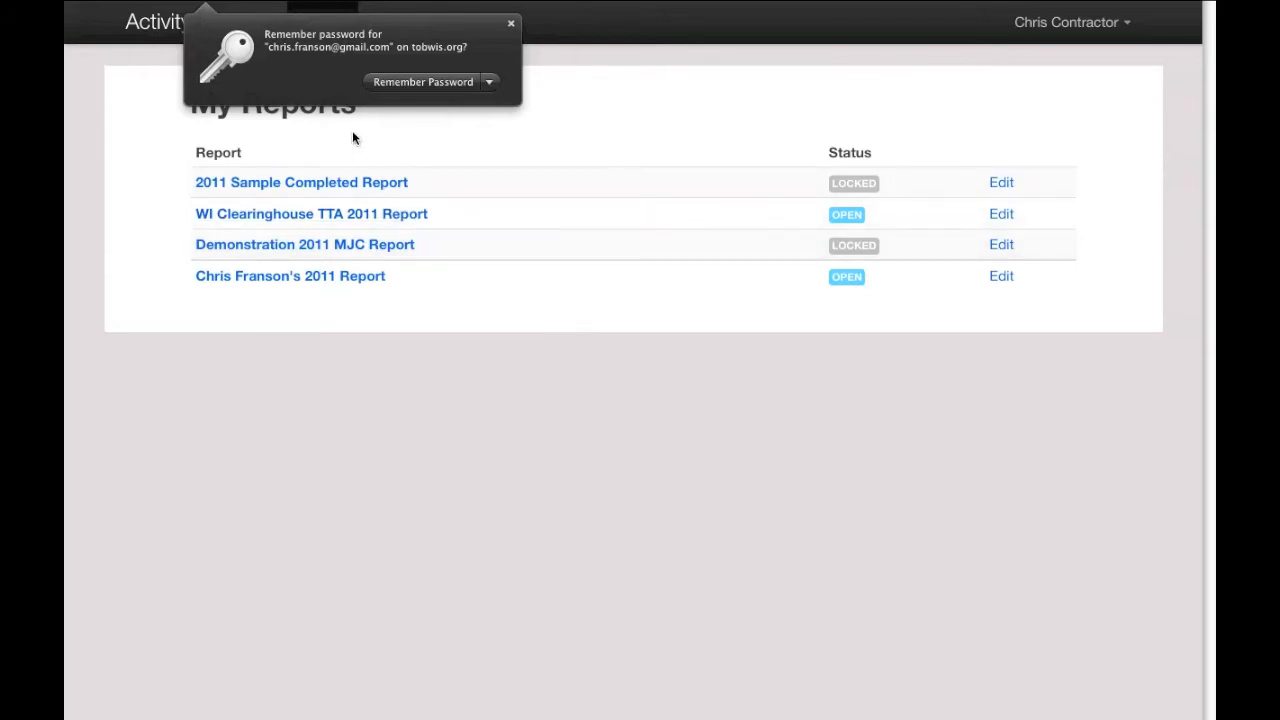
# Accept the browser's offer to save the sign-in password, revealing the My Reports list
pyautogui.click(431, 84)
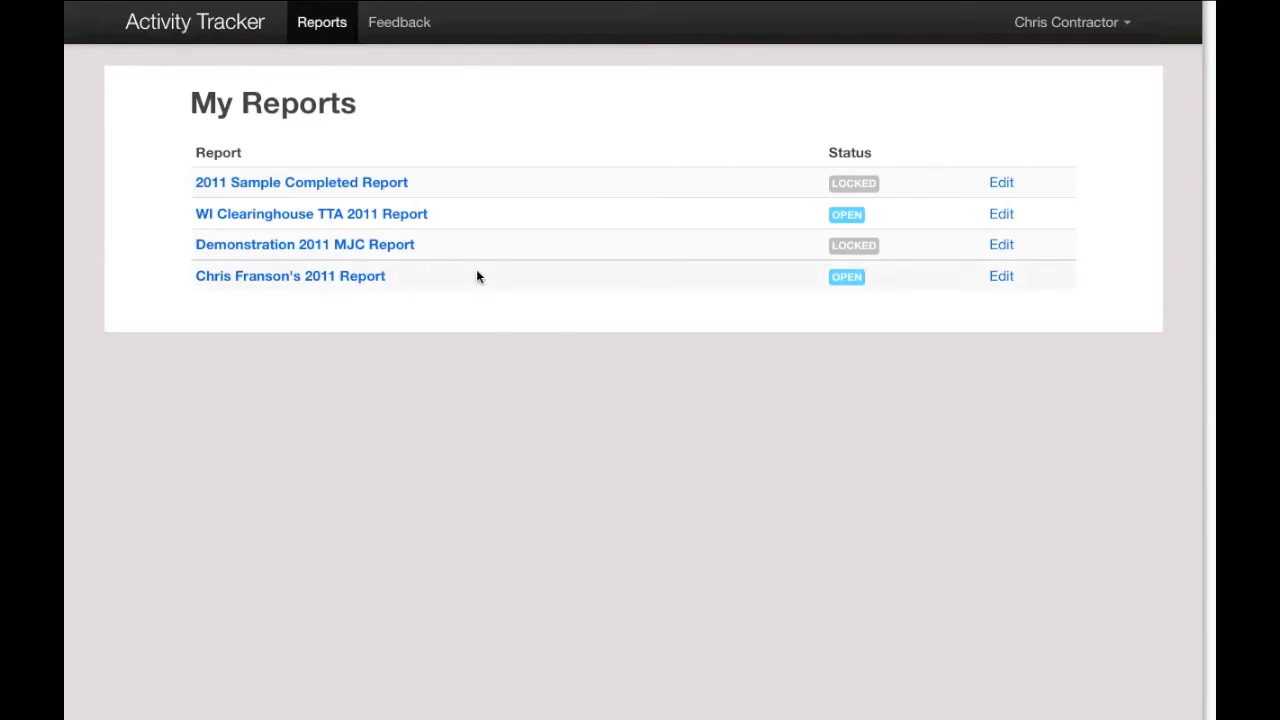
pyautogui.click(260, 184)
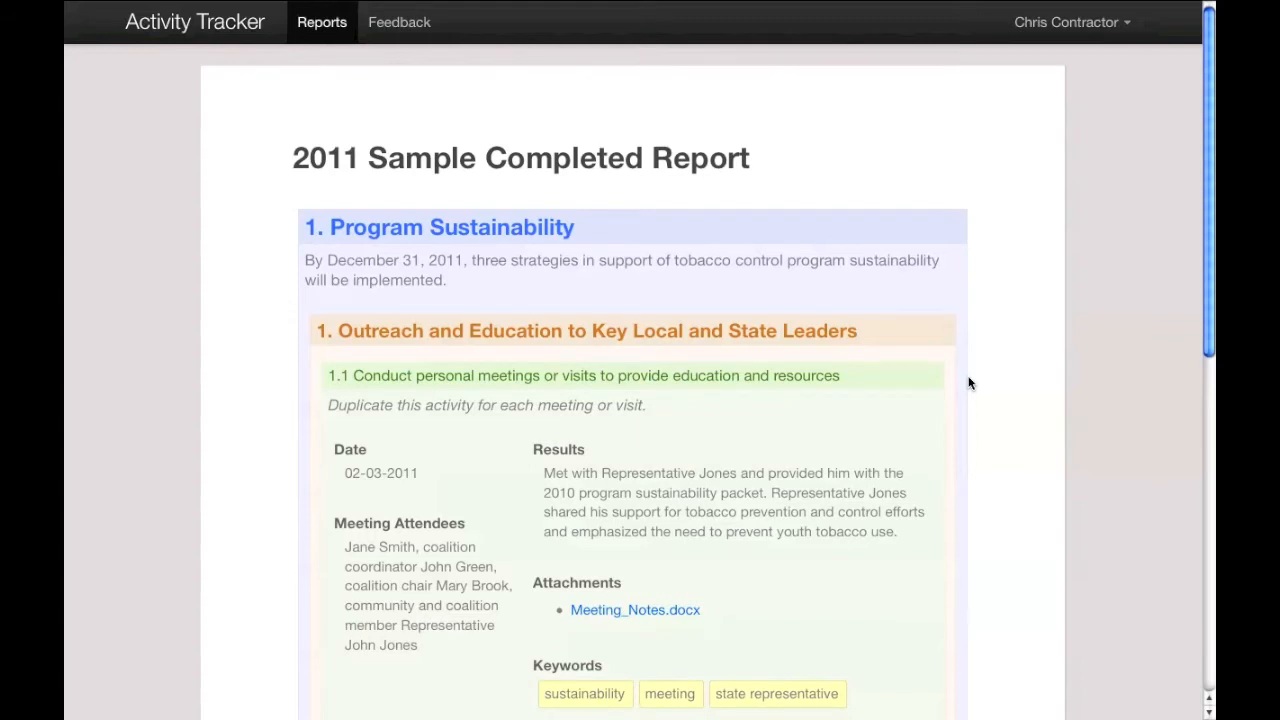
pyautogui.moveTo(843, 382)
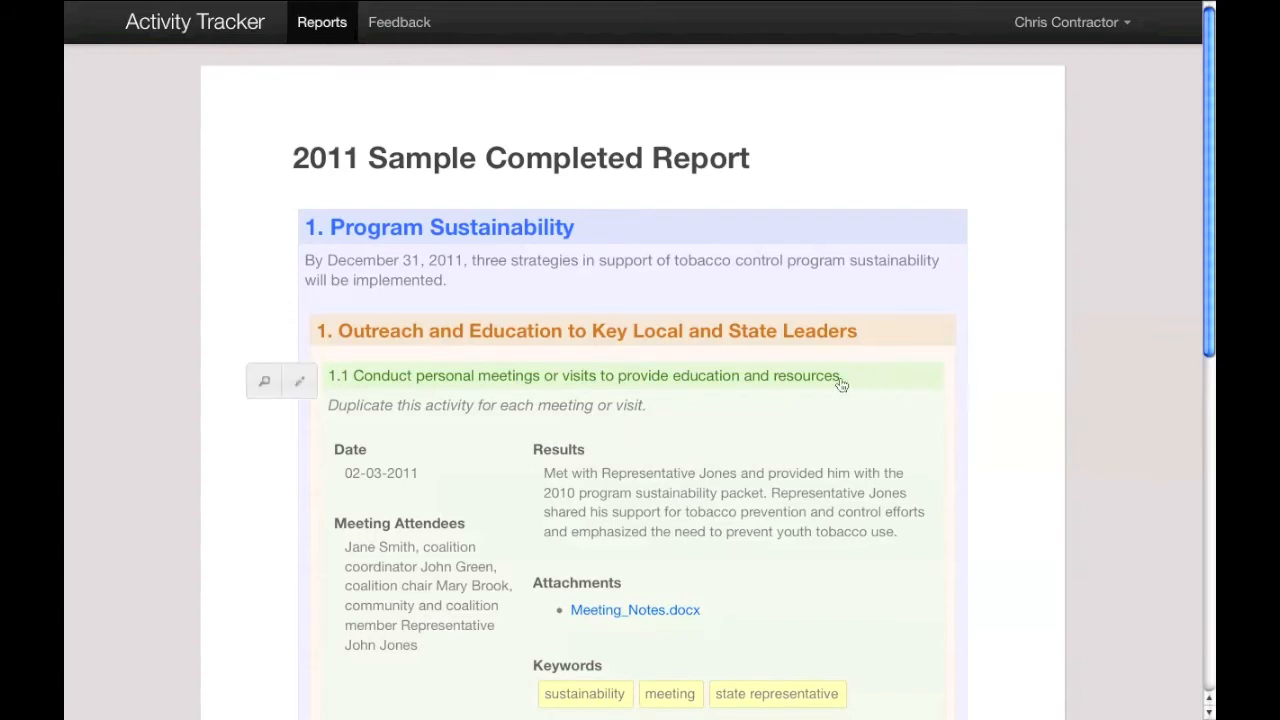
pyautogui.click(690, 383)
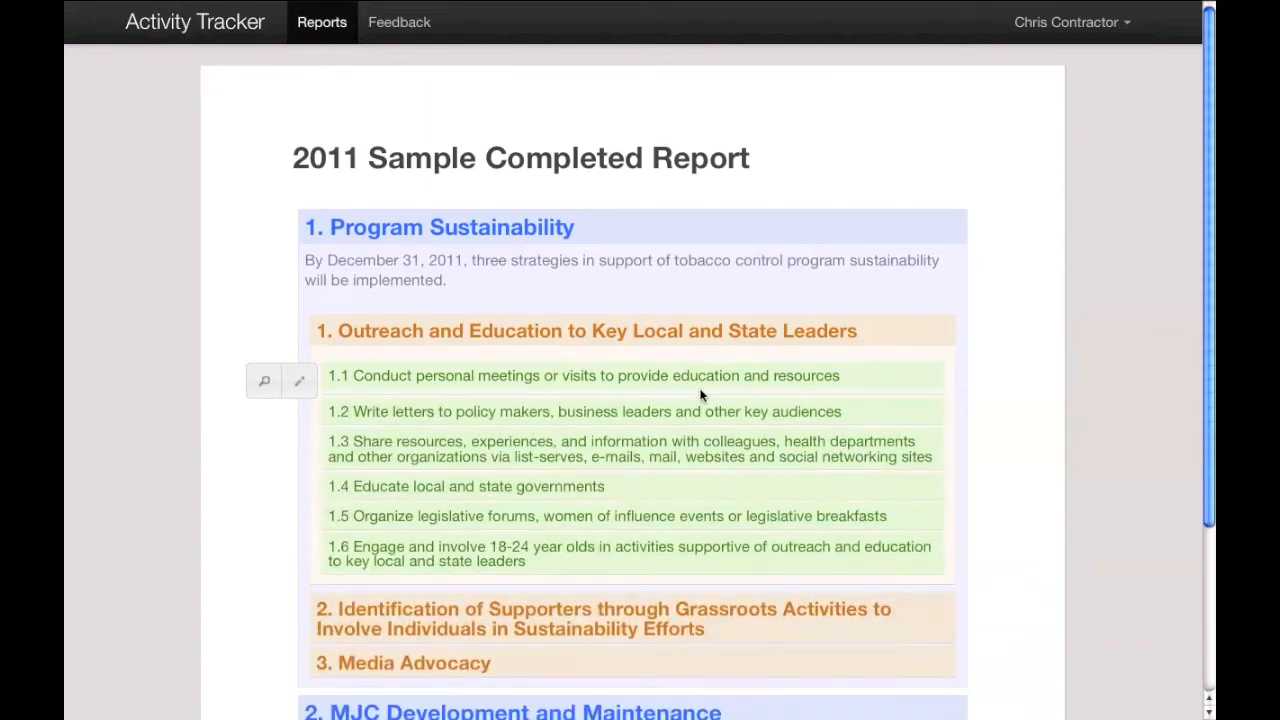
pyautogui.click(700, 411)
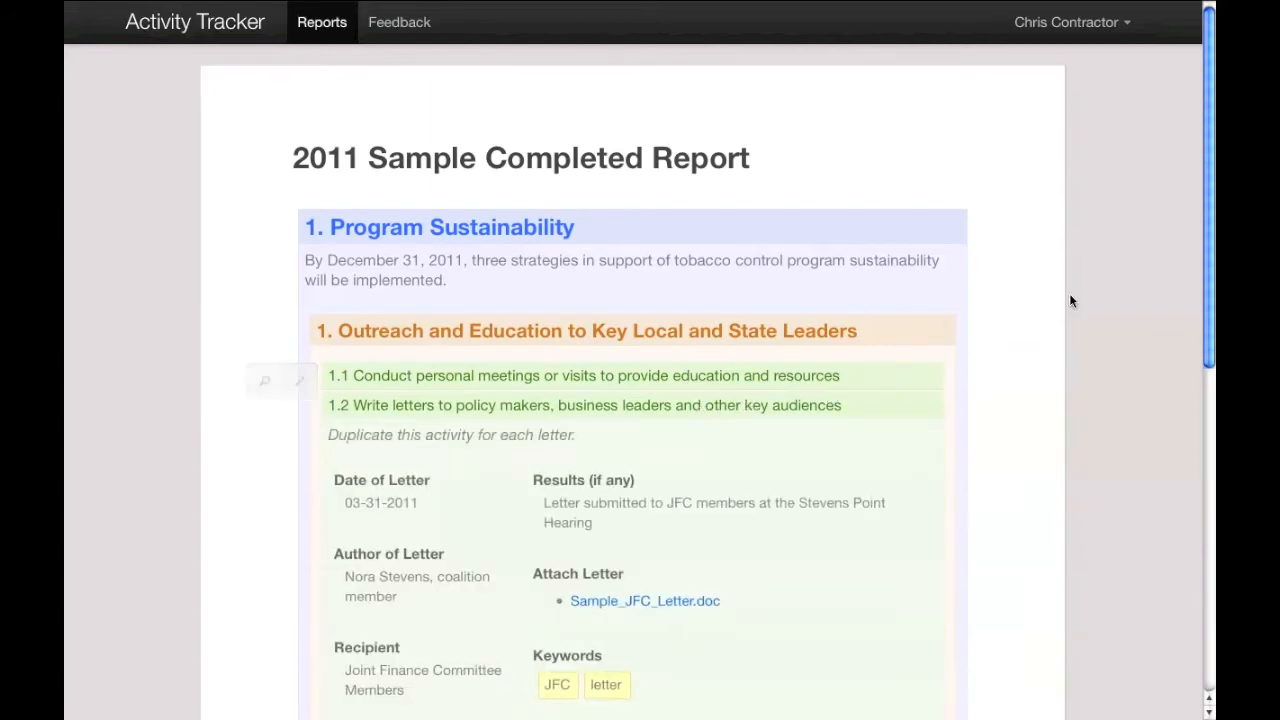
pyautogui.scroll(-5, 1066, 269)
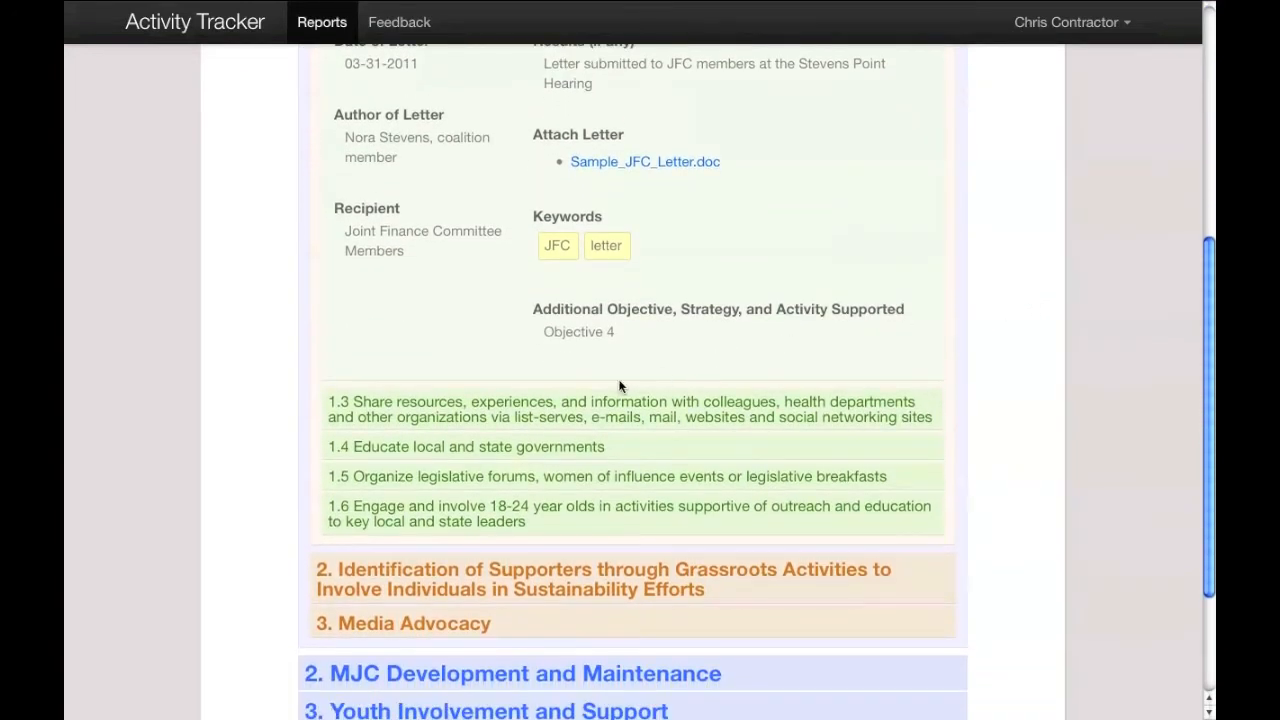
pyautogui.click(618, 400)
pyautogui.scroll(-5, 590, 412)
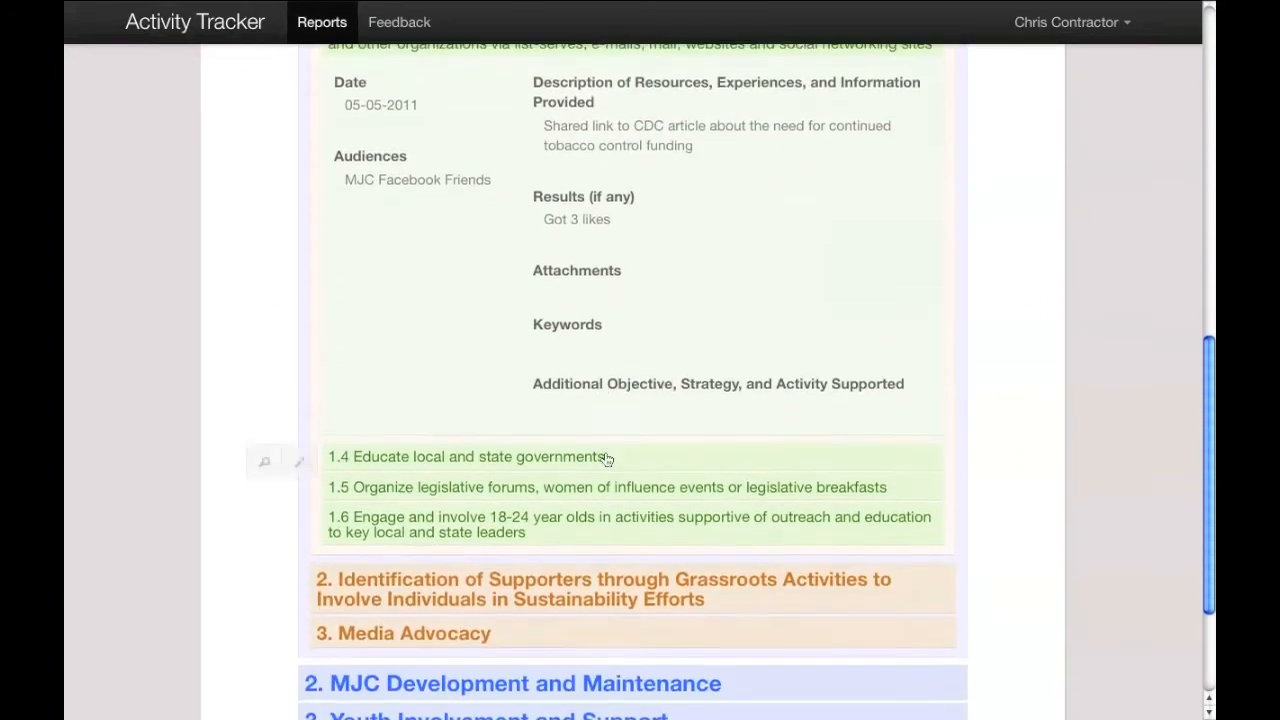
pyautogui.click(608, 452)
pyautogui.scroll(-2, 1060, 420)
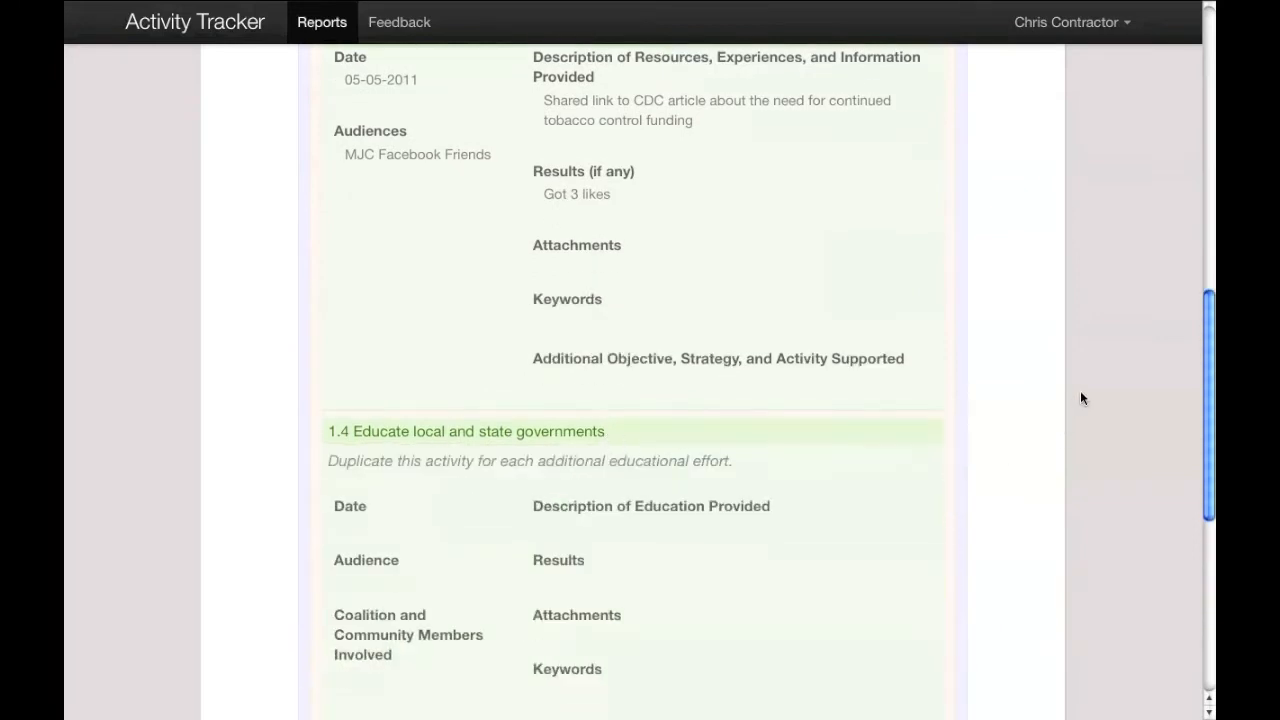
pyautogui.scroll(-2, 995, 394)
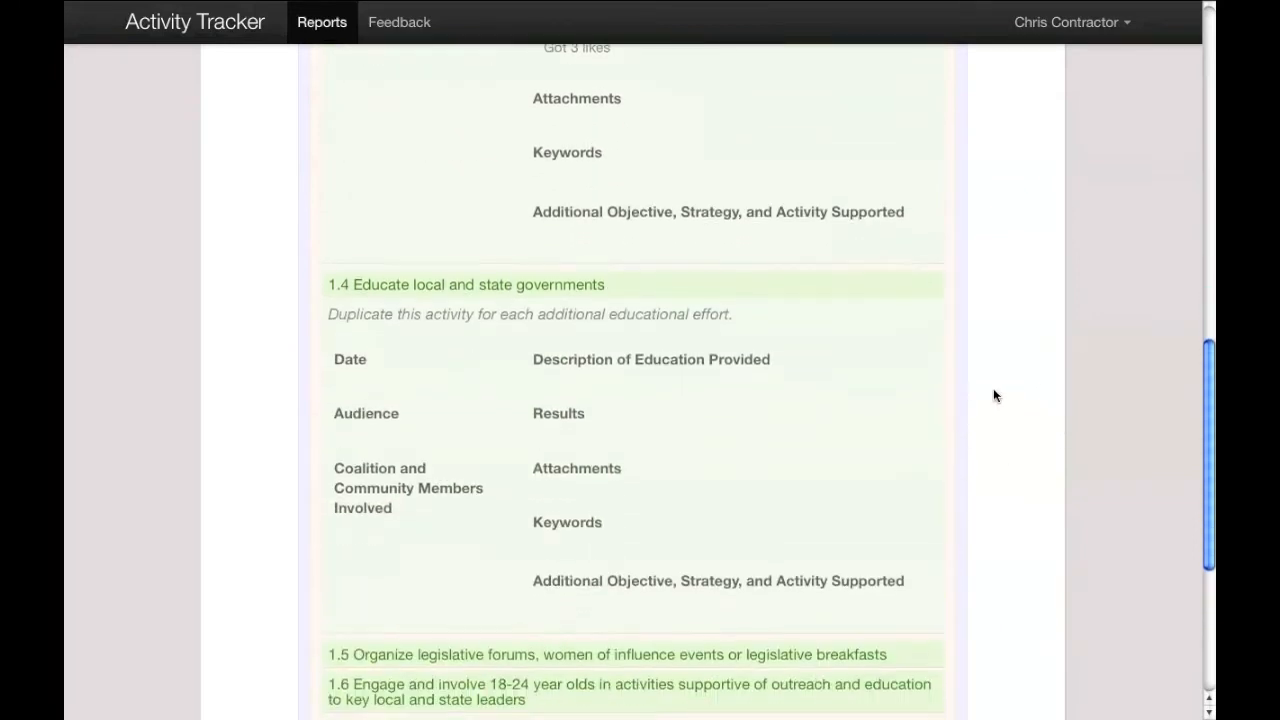
pyautogui.scroll(-3, 923, 409)
pyautogui.click(831, 544)
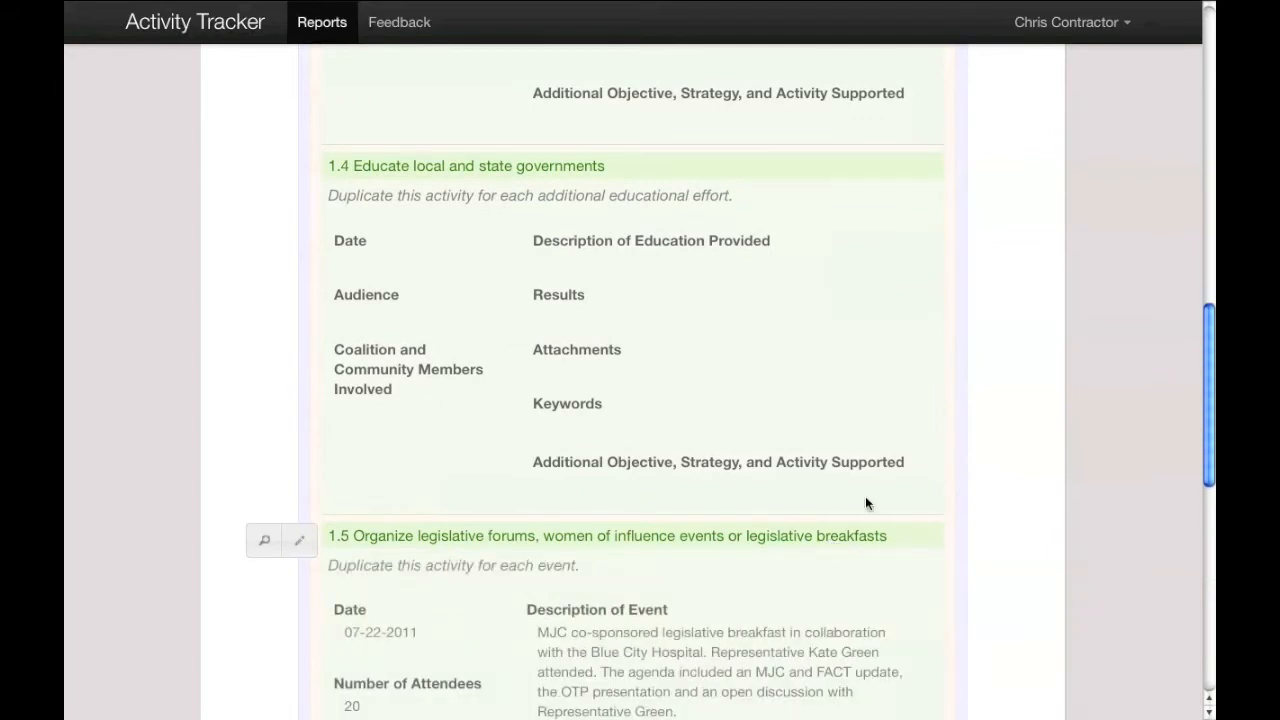
pyautogui.scroll(-7, 905, 470)
pyautogui.scroll(-4, 903, 476)
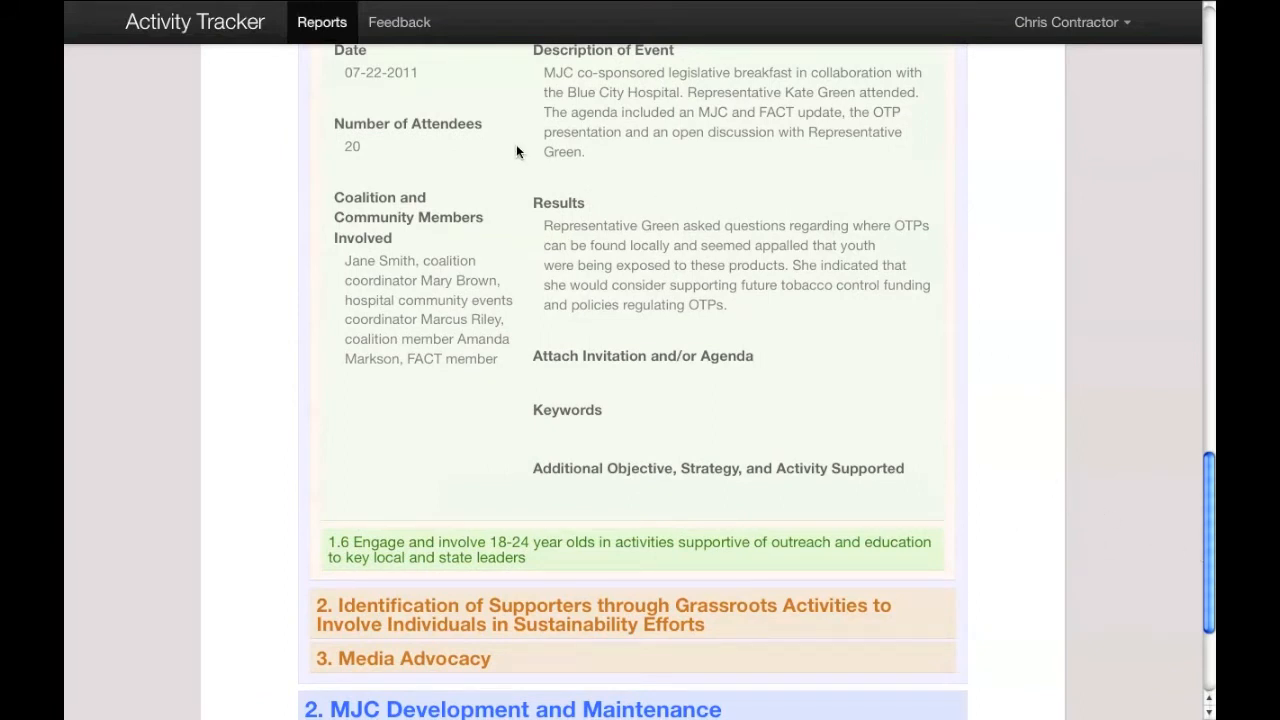
pyautogui.click(314, 25)
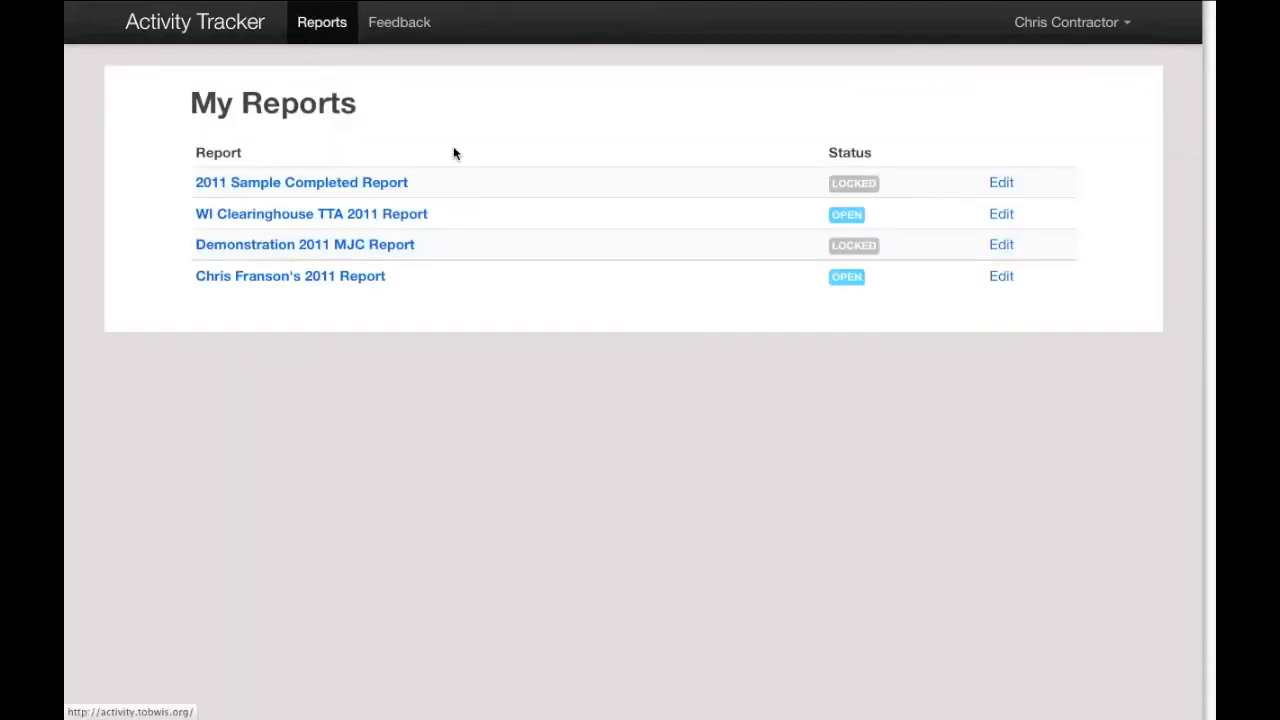
# Open Demonstration 2011 MJC Report and expand Program Sustainability, Outreach and Education, and activity 1.1
pyautogui.click(343, 249)
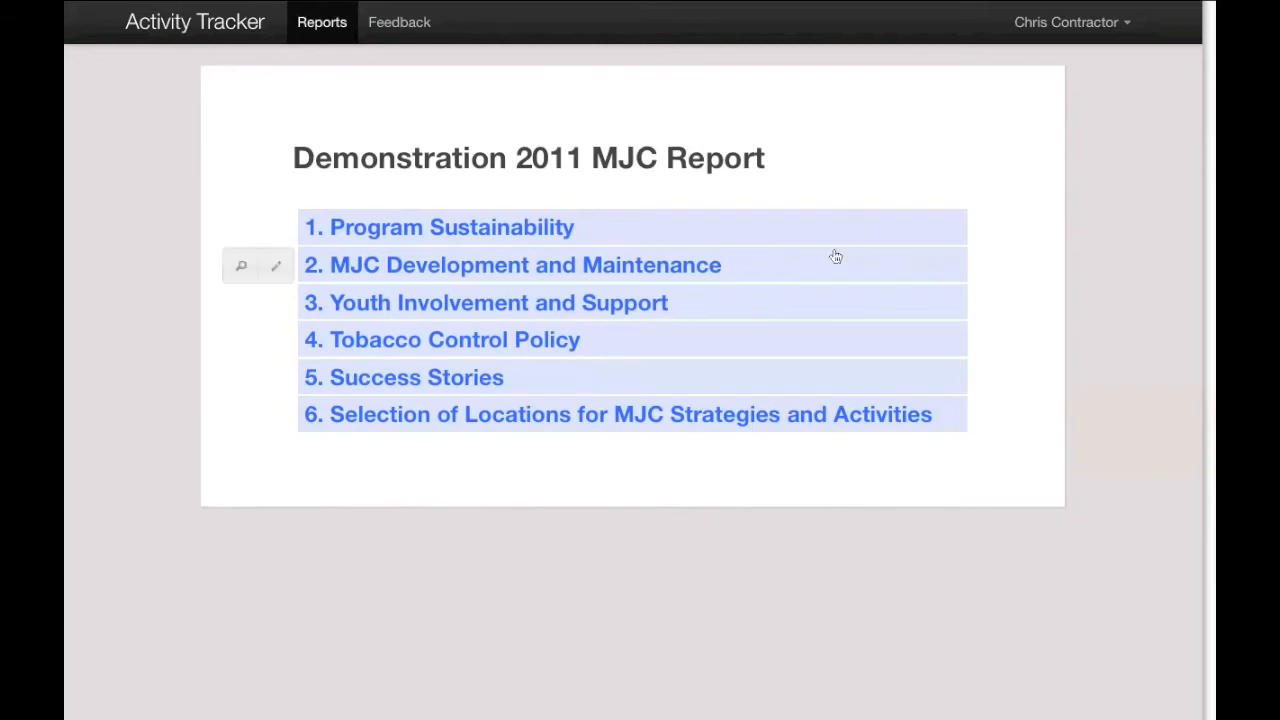
pyautogui.click(482, 234)
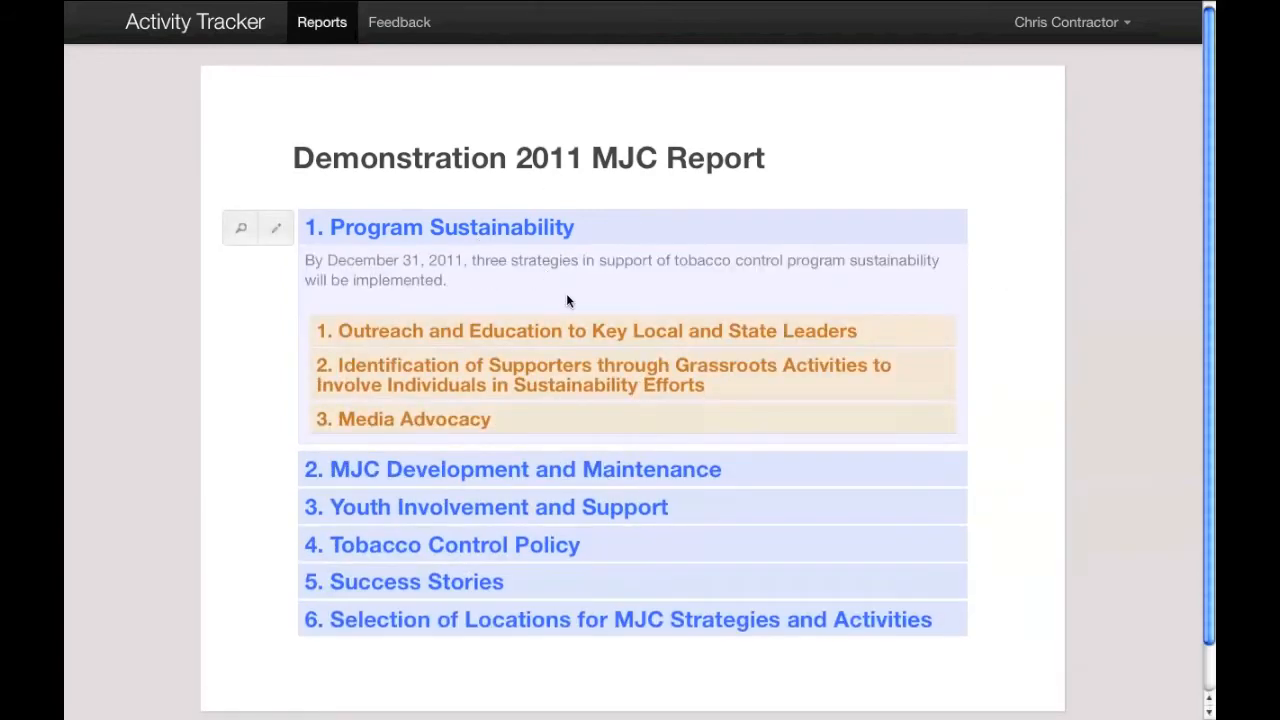
pyautogui.click(578, 331)
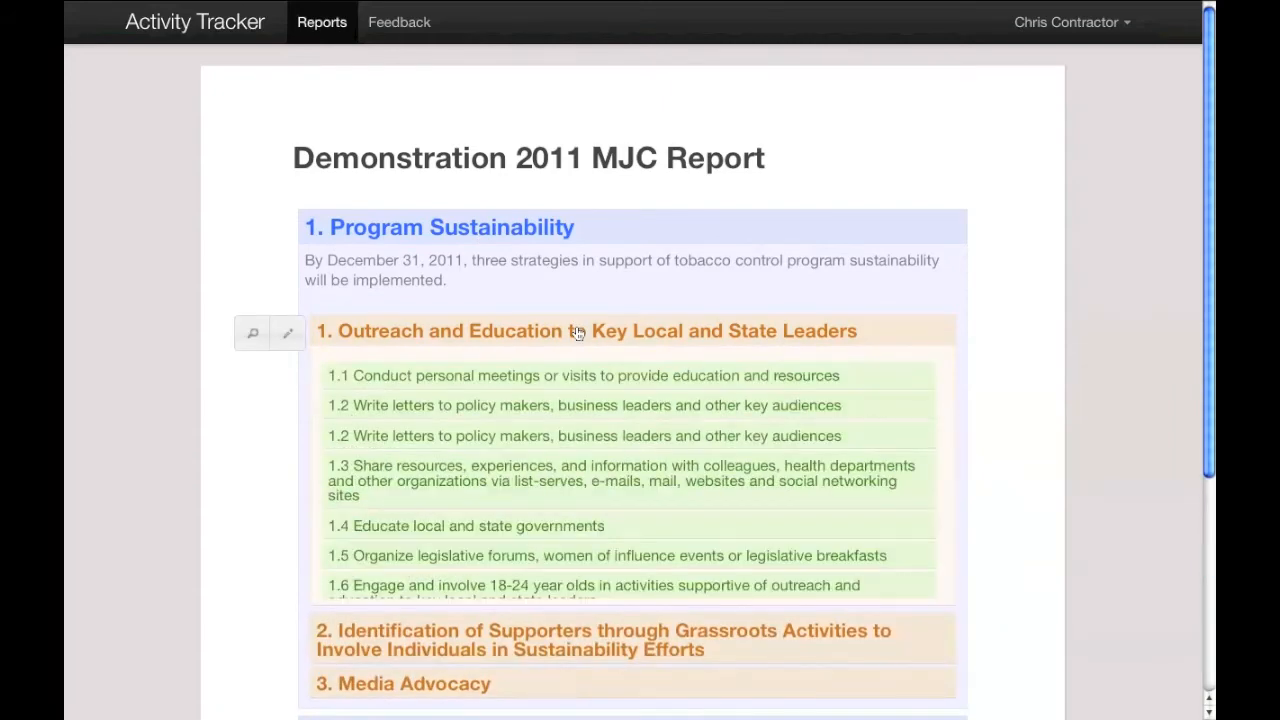
pyautogui.click(603, 376)
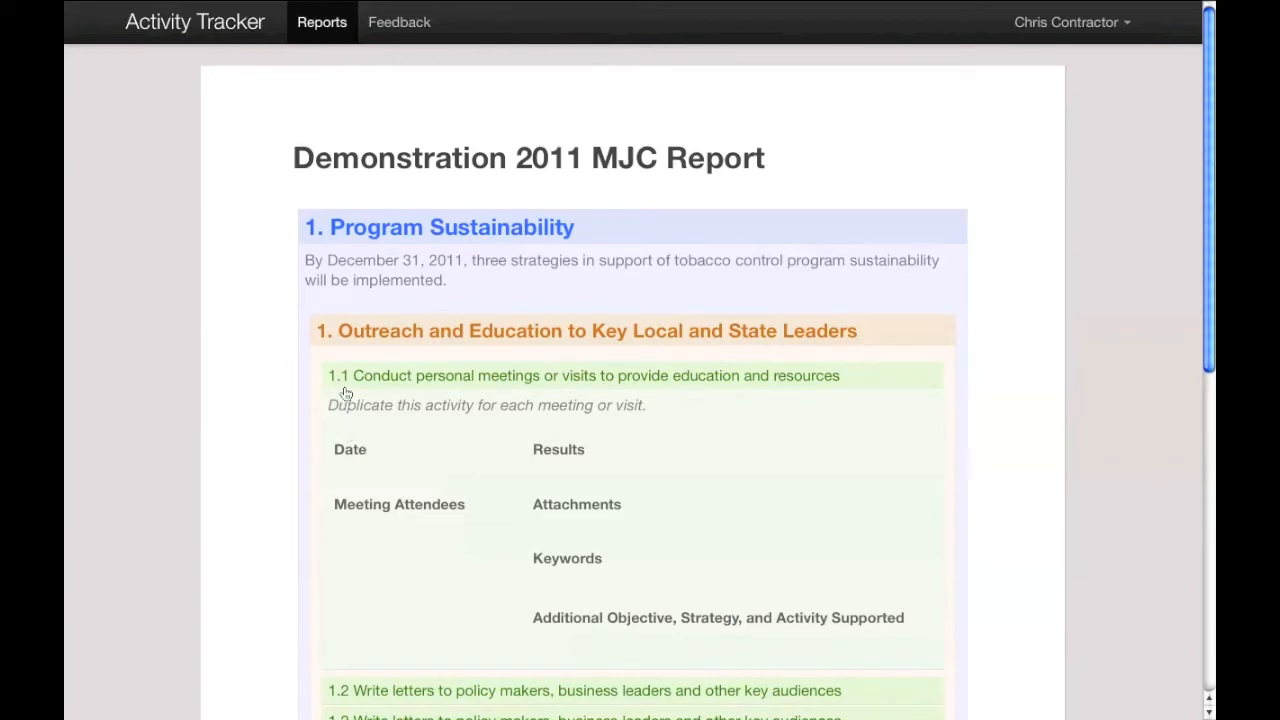
pyautogui.moveTo(346, 380)
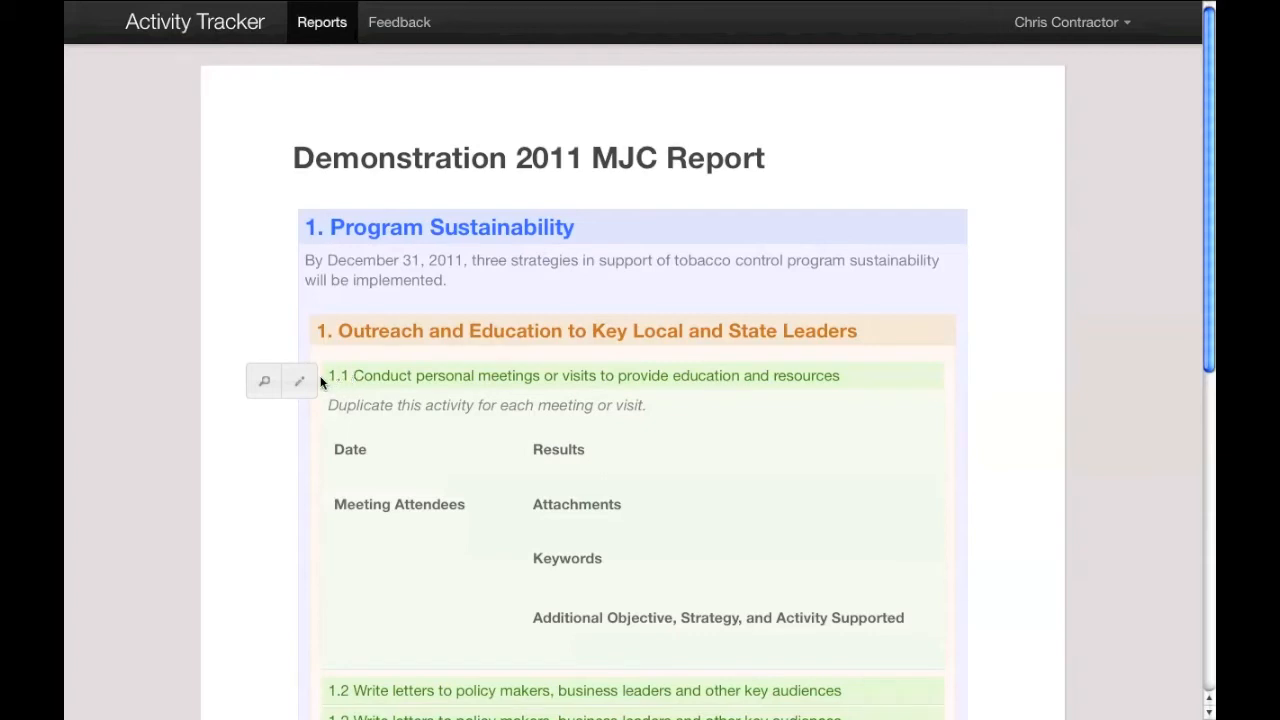
# Put row 1.1 into edit mode and pick August 17, 2011 as its Date
pyautogui.click(308, 389)
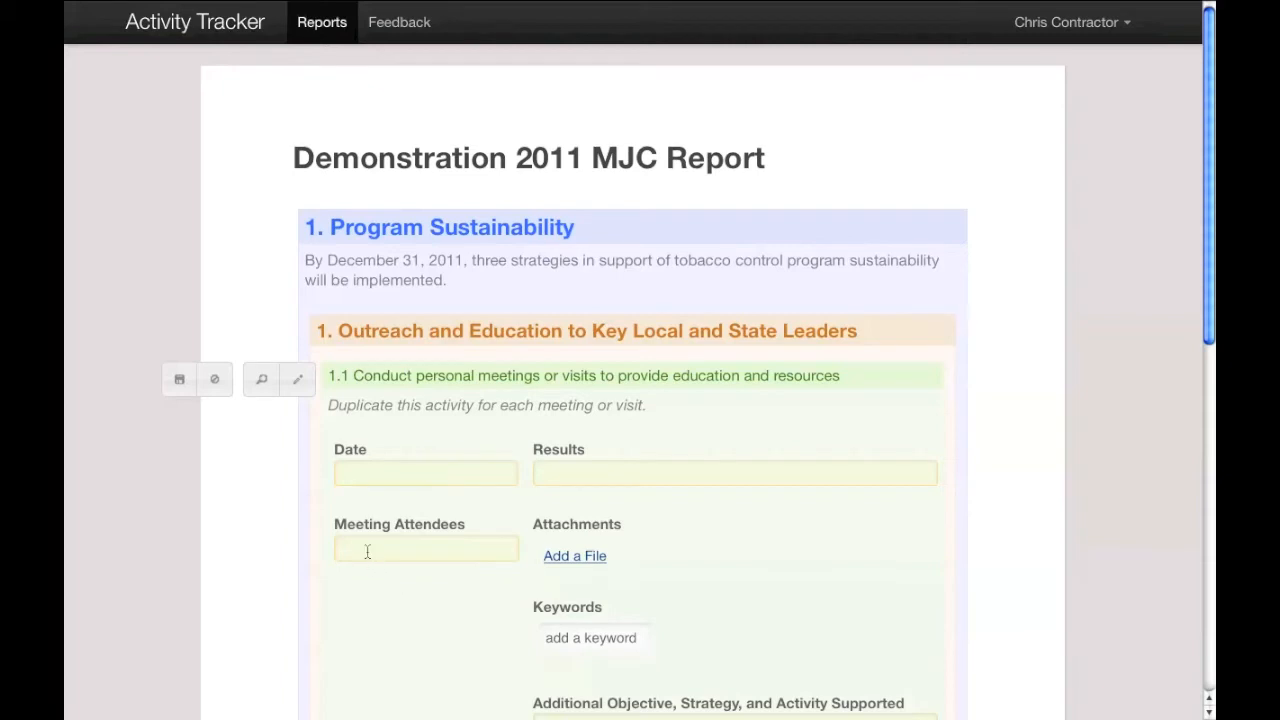
pyautogui.click(371, 475)
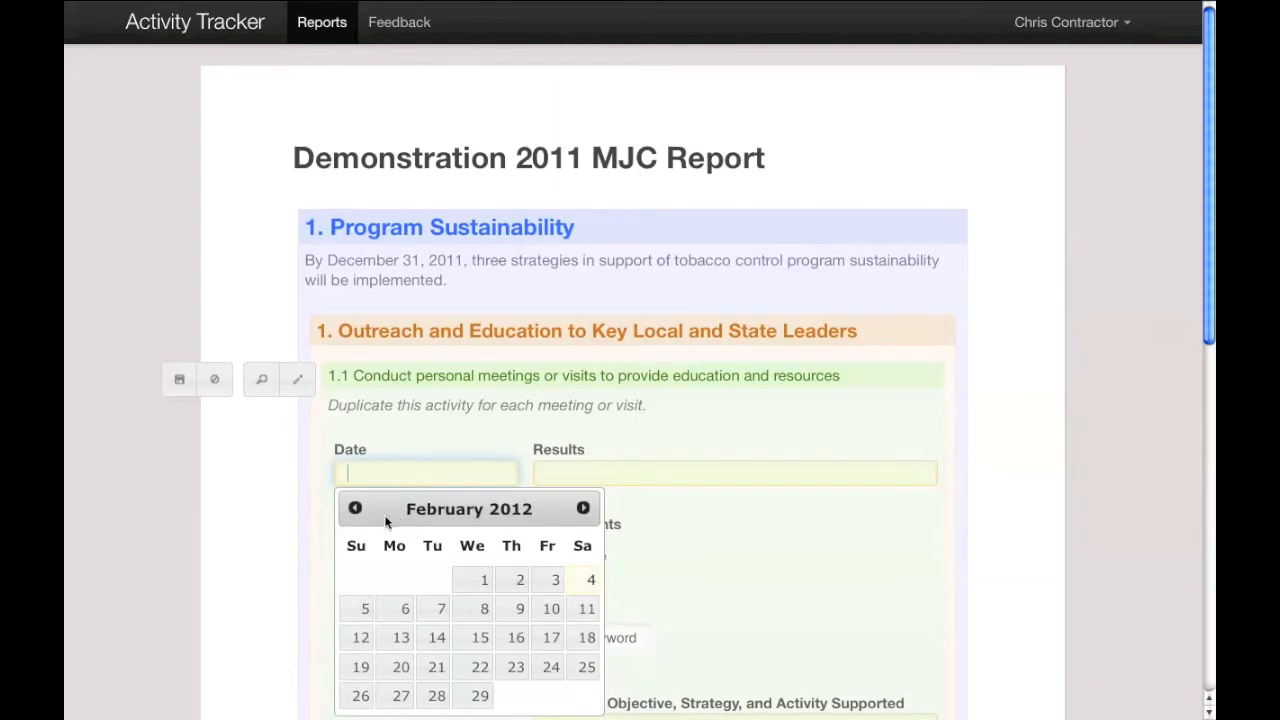
pyautogui.click(355, 510)
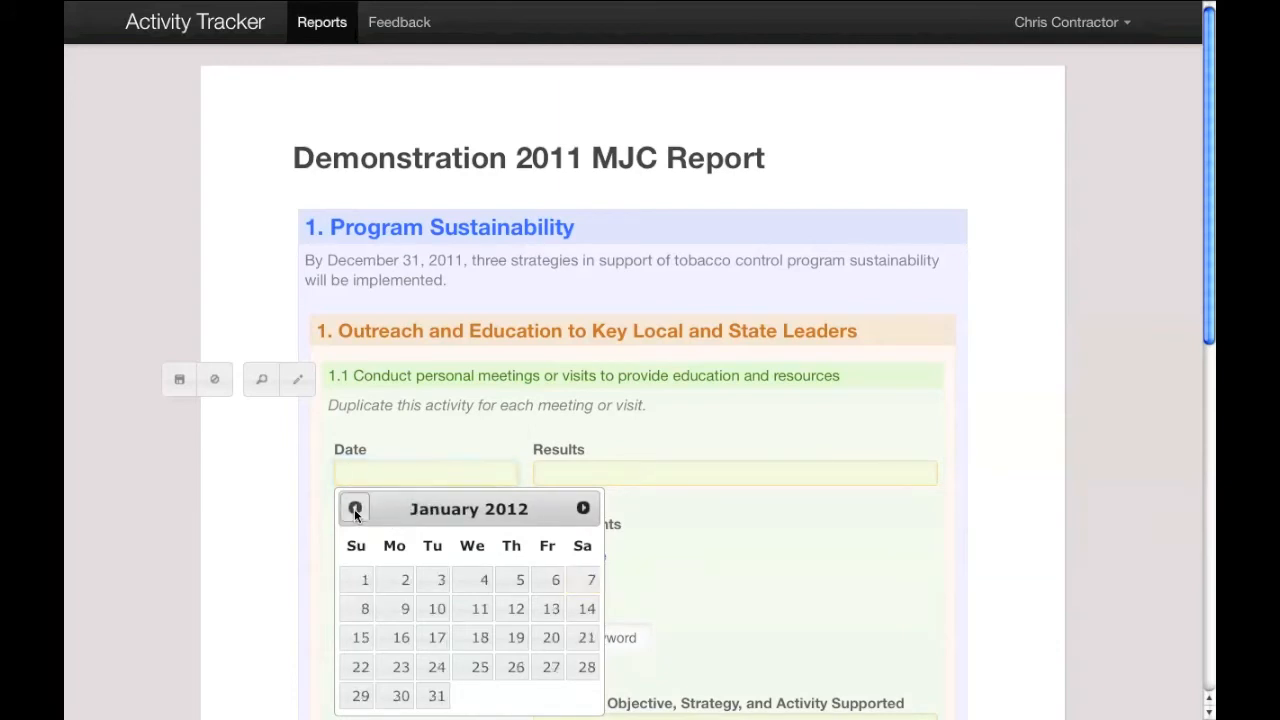
pyautogui.click(355, 510)
pyautogui.click(355, 510)
pyautogui.click(355, 510)
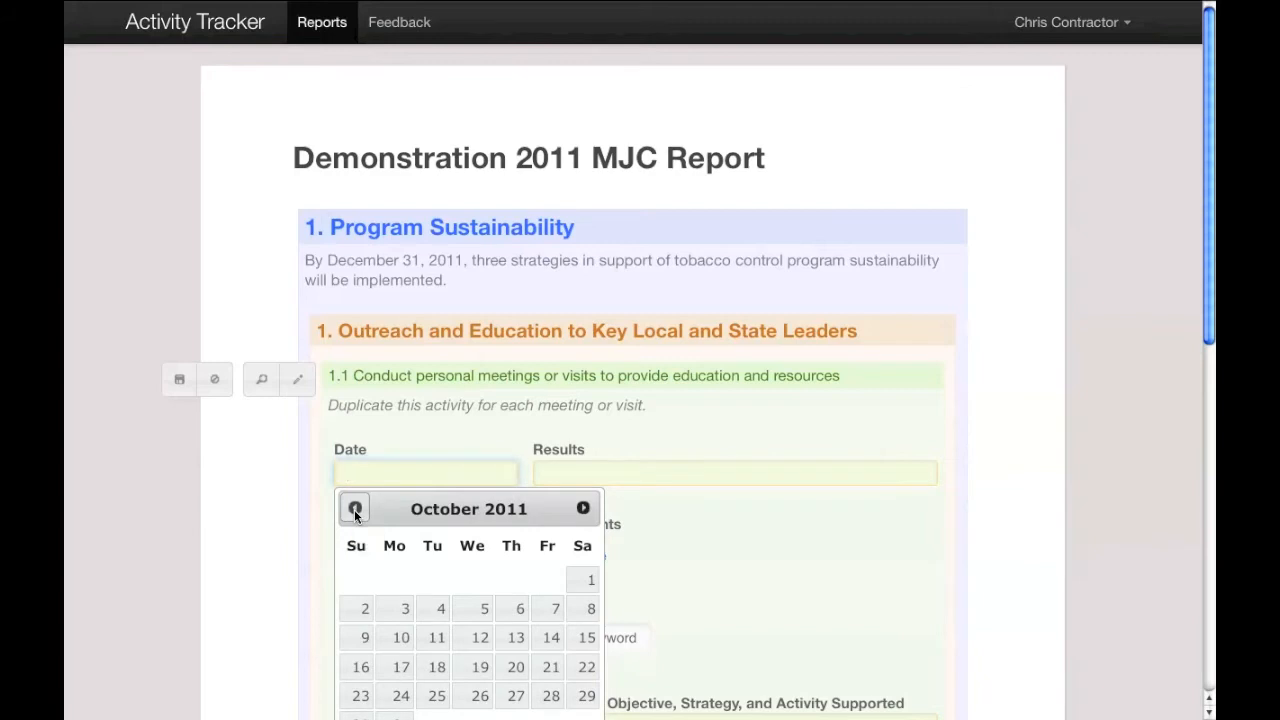
pyautogui.click(355, 510)
pyautogui.click(355, 510)
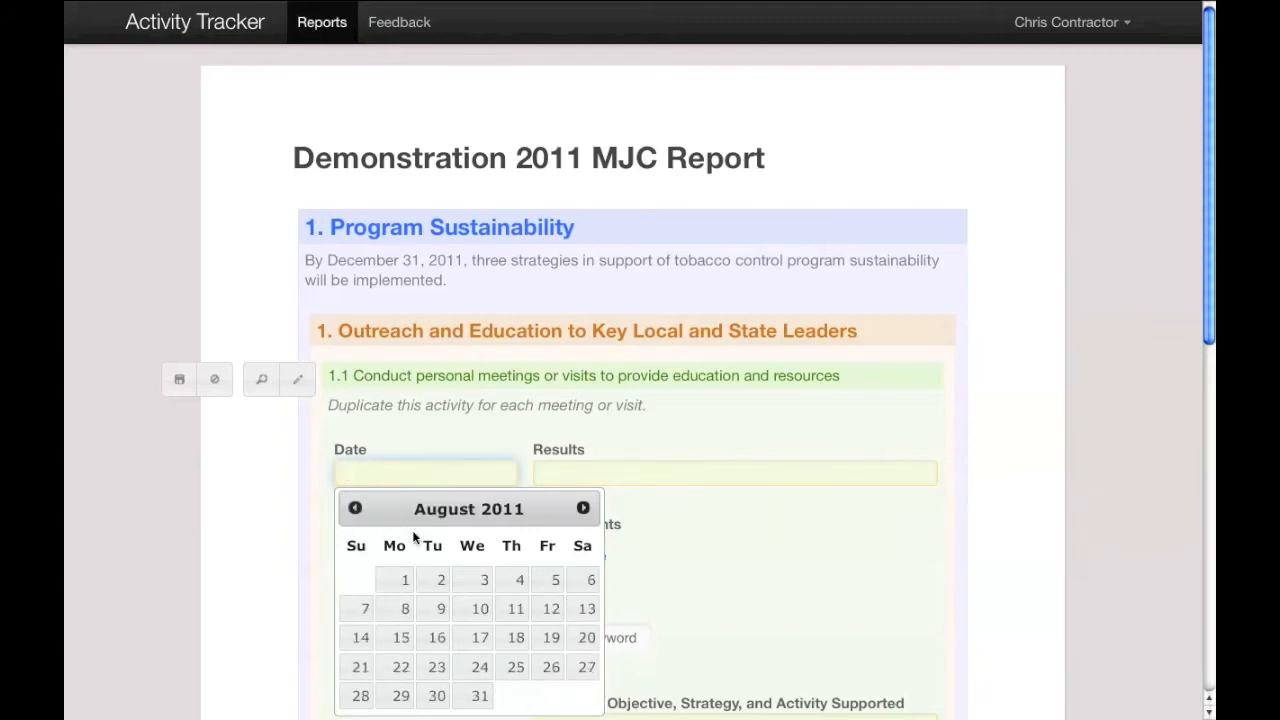
pyautogui.click(479, 640)
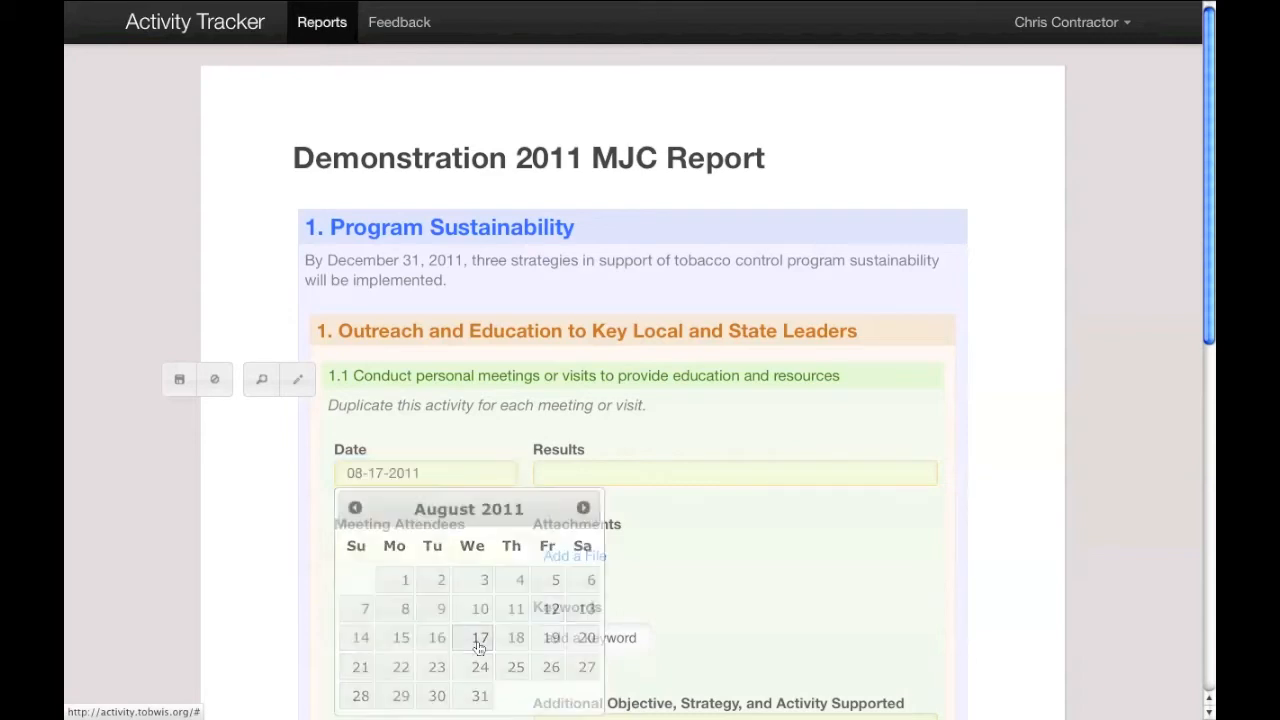
pyautogui.click(381, 546)
# Enter the four meeting attendees and their roles on separate lines in Meeting Attendees
pyautogui.write('Jane Smith: coalition coordinator,')
pyautogui.press('Return')
pyautogui.write('John Green: coalition chair,')
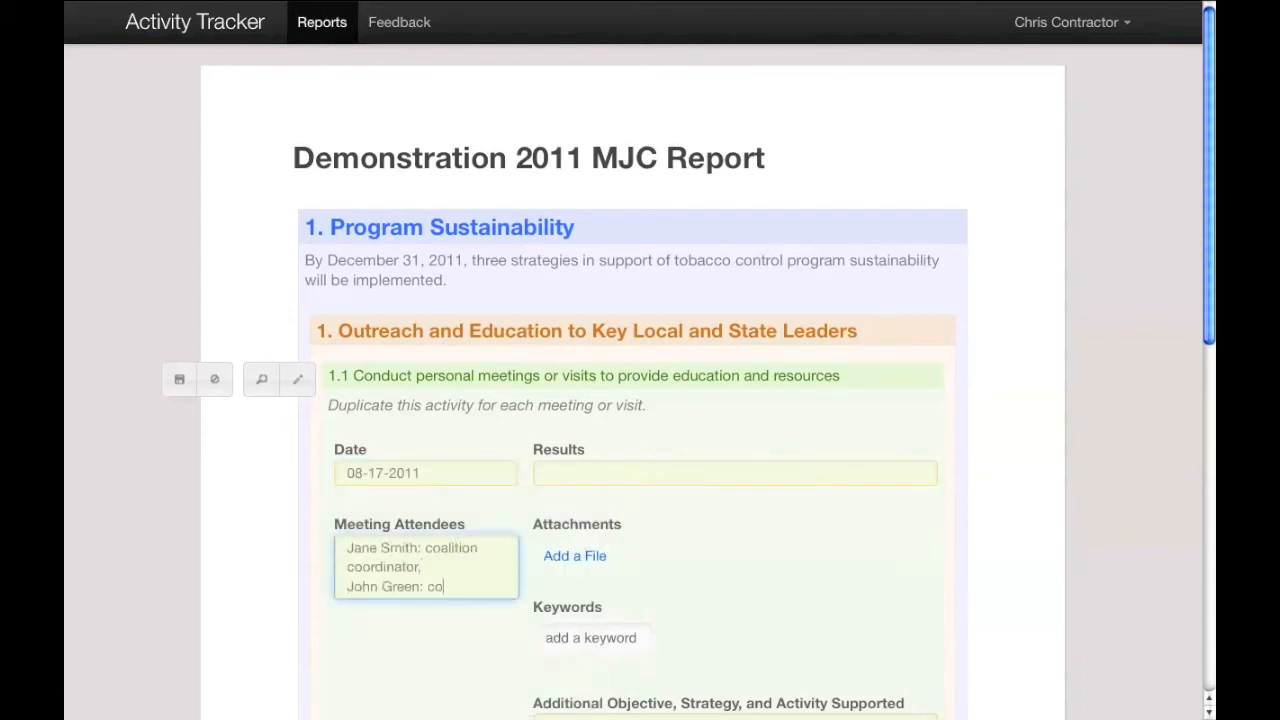
pyautogui.press('Return')
pyautogui.write('Mary Brook, community and coalition mem')
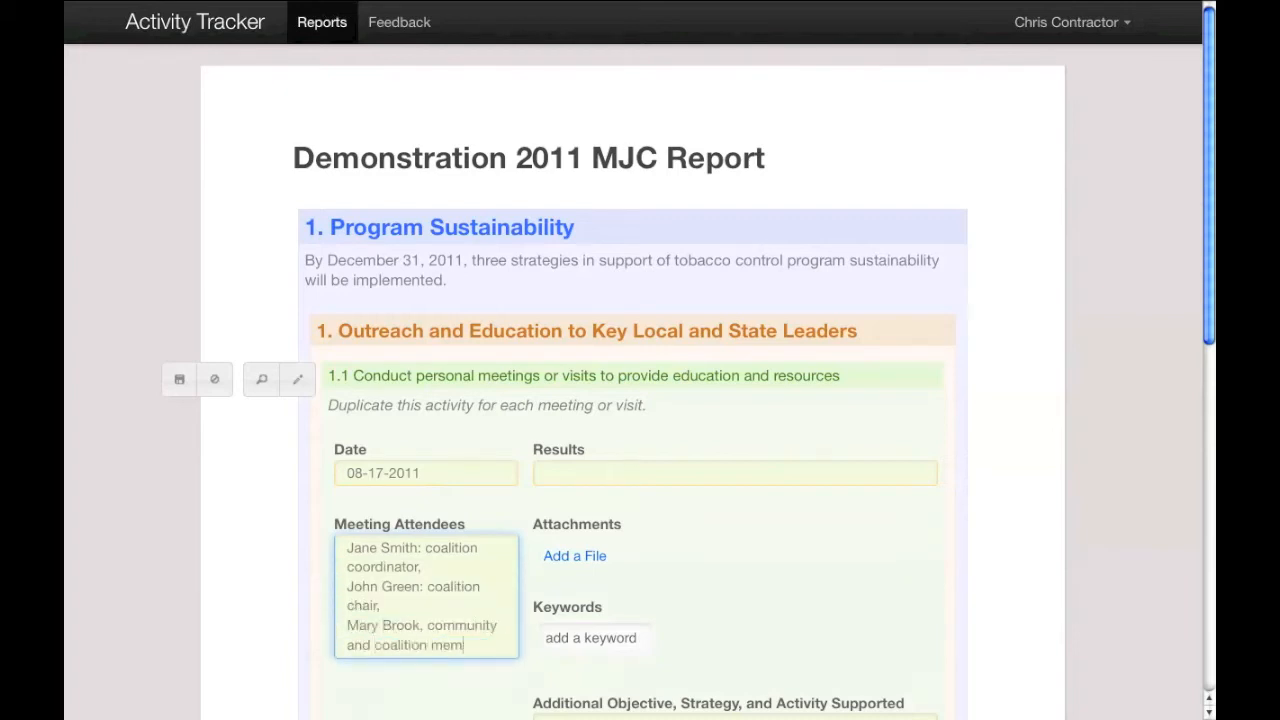
pyautogui.write('ber Representative John Jones')
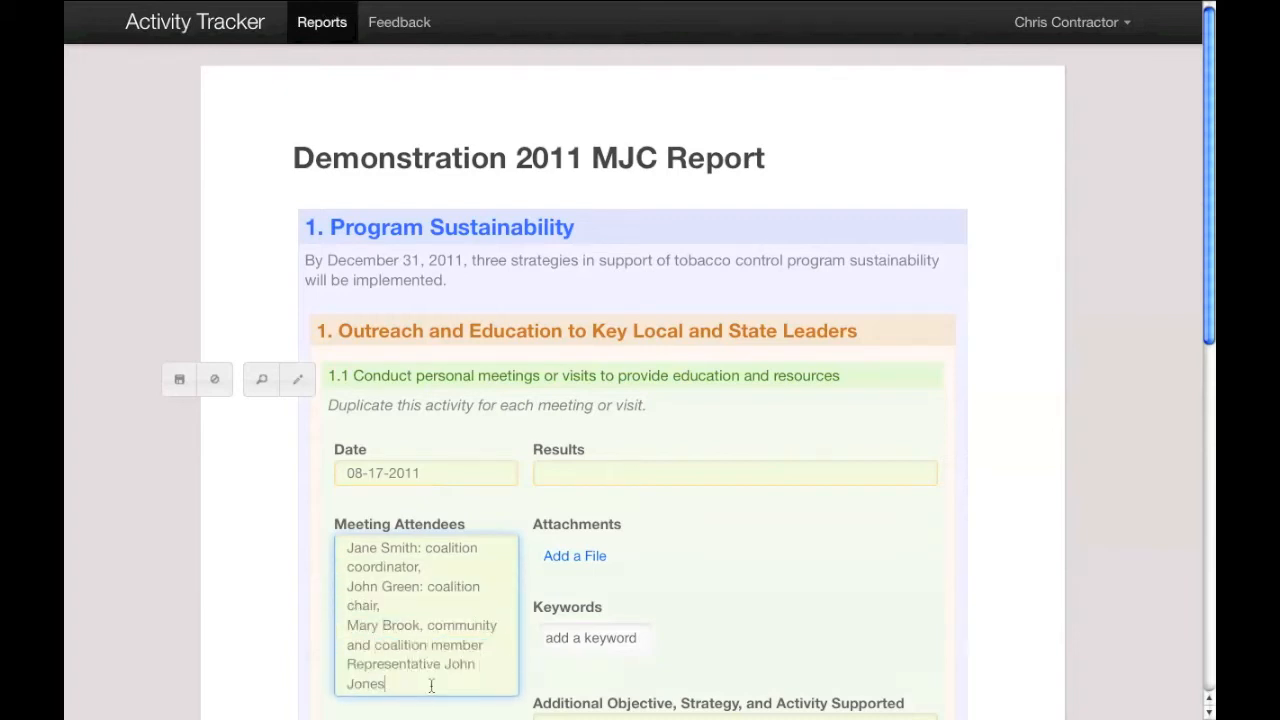
# Begin the Results text about providing the 2010 program sustainability plan, then bring up Word
pyautogui.click(604, 468)
pyautogui.write('Met with Representative Jones and provided him with the 2010 program sustainability packet.')
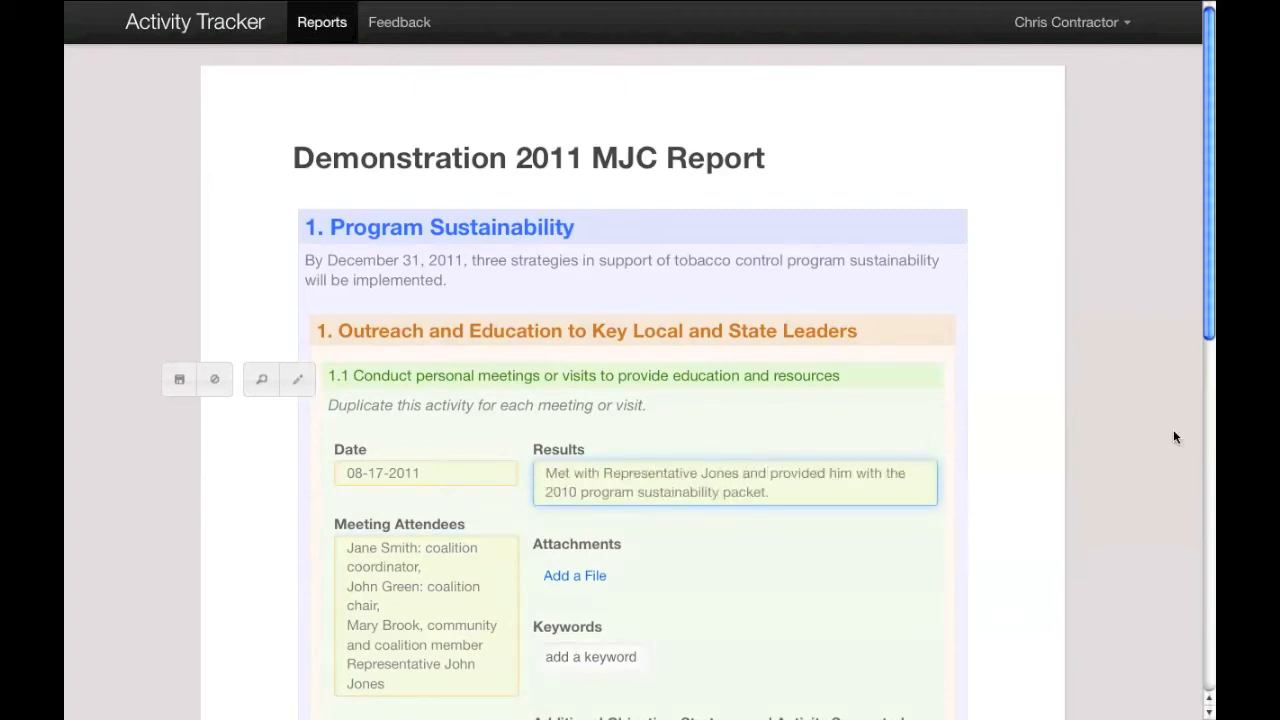
pyautogui.press('super+Tab')
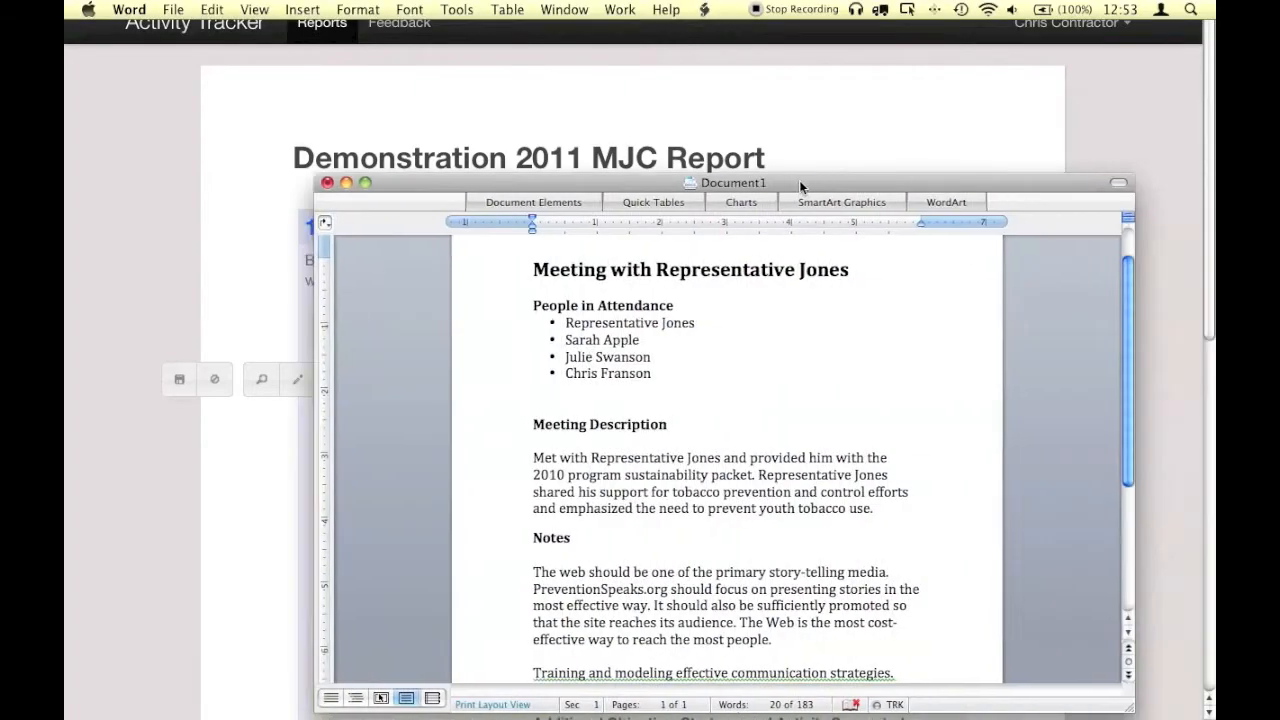
# Copy the second meeting-description sentence from Word and paste it into the Results field
pyautogui.moveTo(799, 181); pyautogui.dragTo(753, 181)
pyautogui.moveTo(712, 476); pyautogui.dragTo(828, 509)
pyautogui.rightClick(781, 486)
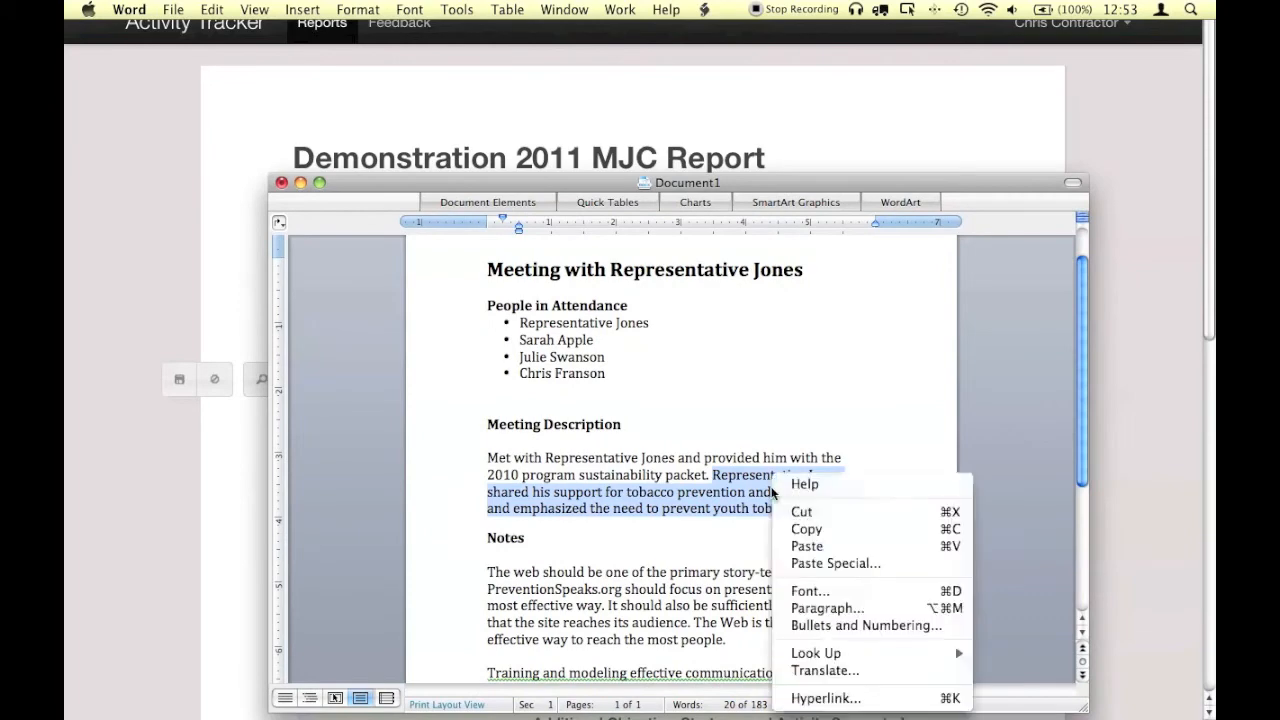
pyautogui.click(823, 528)
pyautogui.press('super+Tab')
pyautogui.rightClick(797, 490)
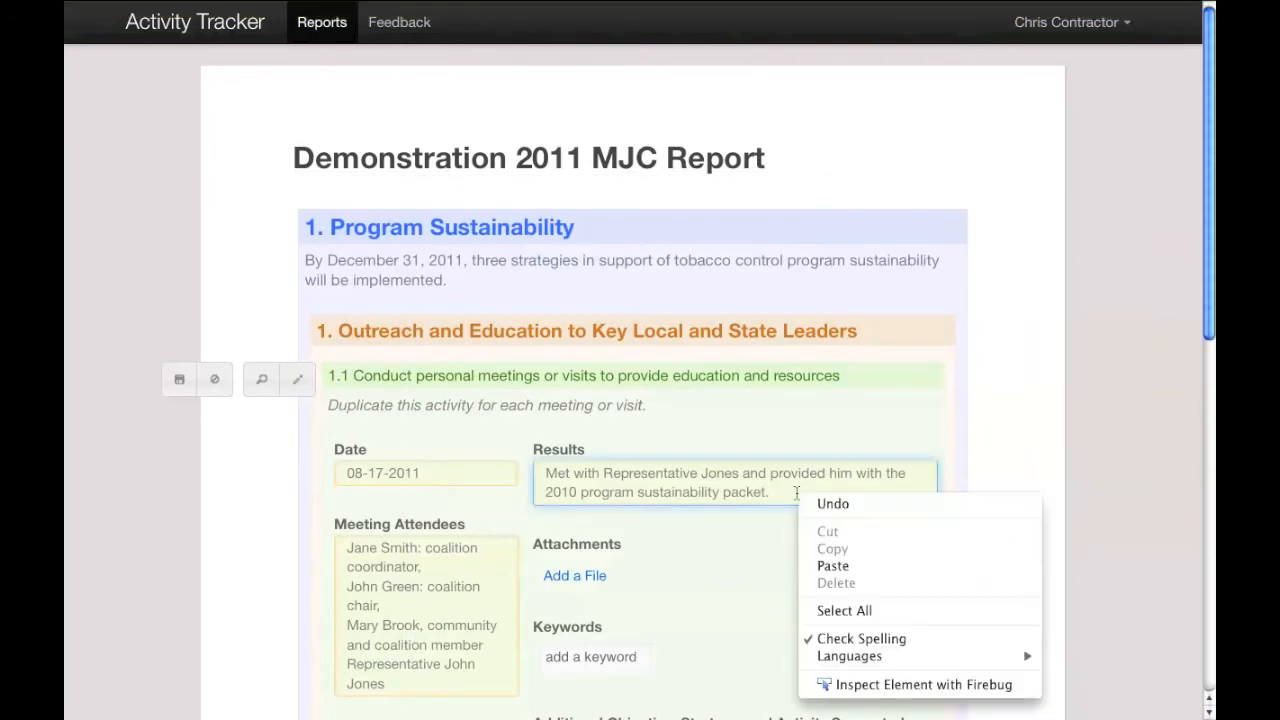
pyautogui.click(863, 566)
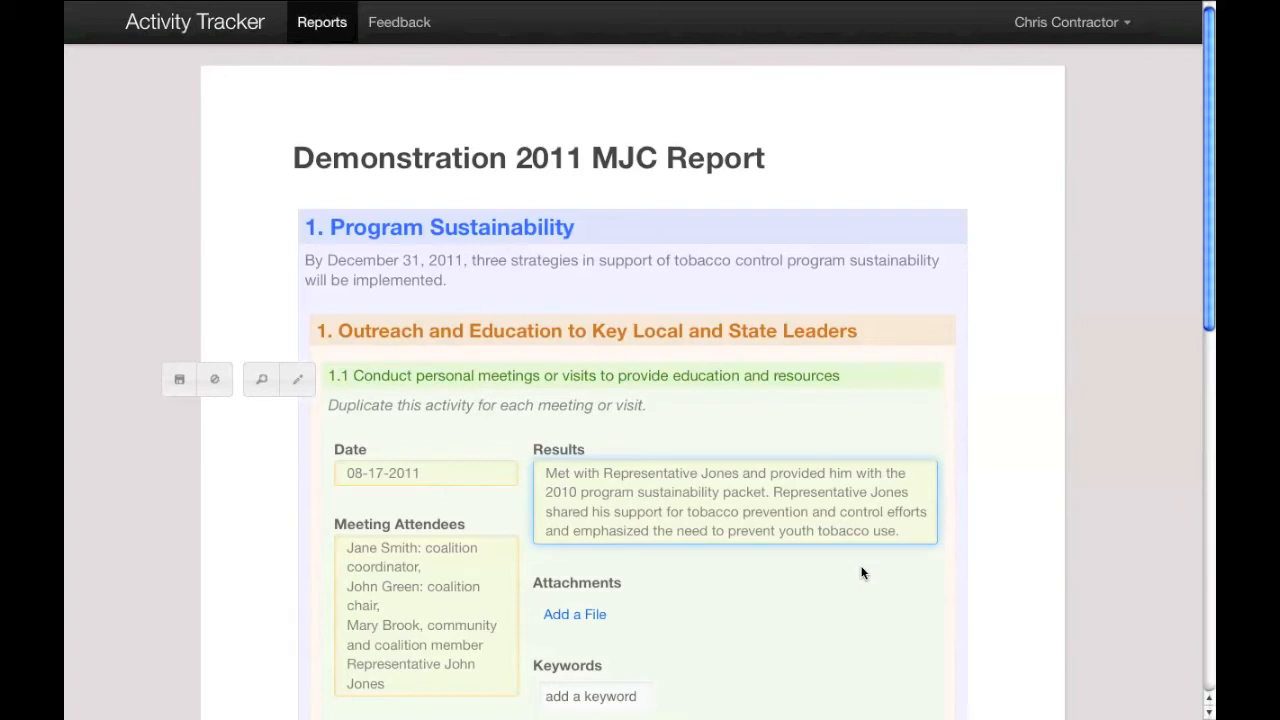
# Upload Meeting Notes.docx from the Desktop as an attachment of activity 1.1
pyautogui.click(575, 619)
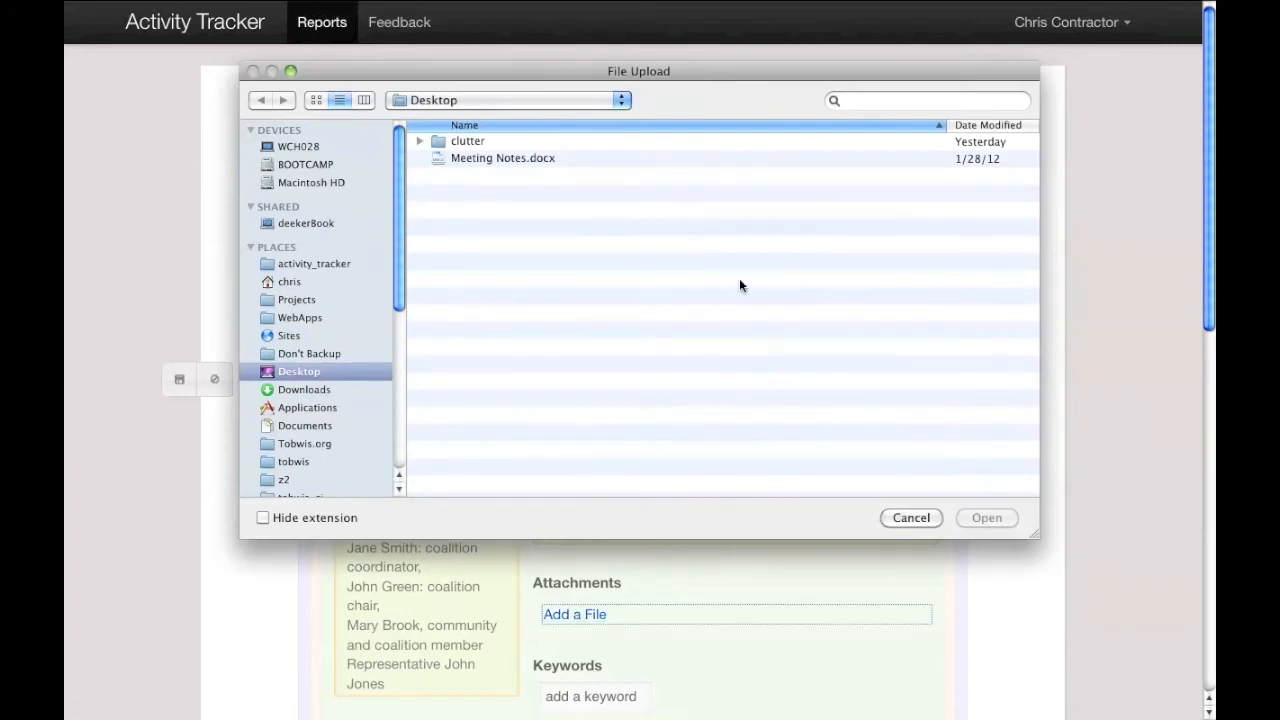
pyautogui.click(476, 160)
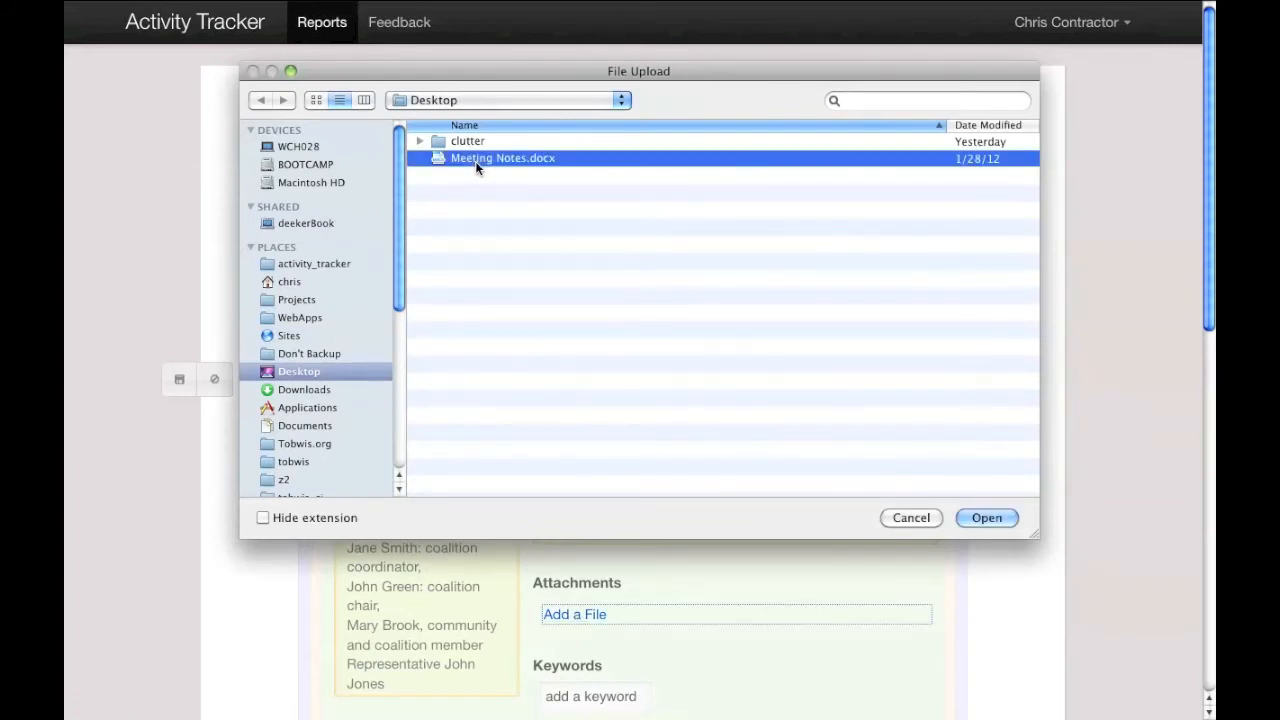
pyautogui.click(987, 518)
pyautogui.scroll(-2, 902, 571)
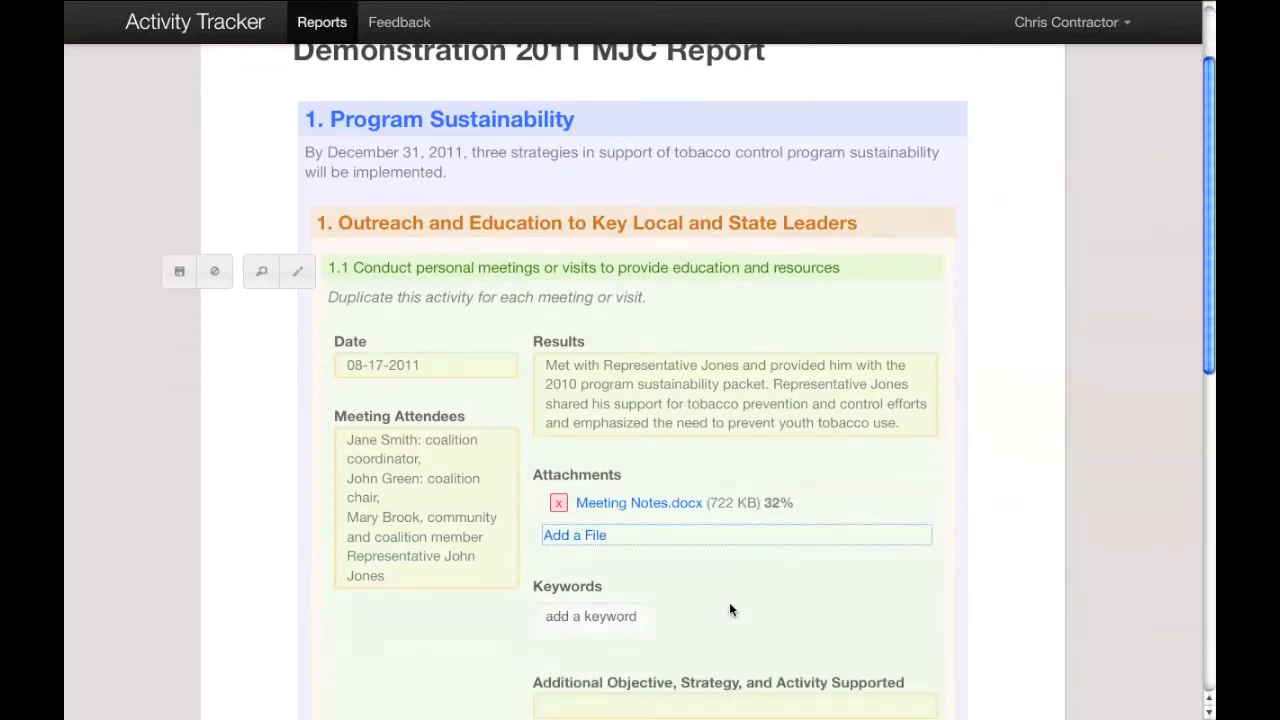
pyautogui.scroll(-1, 745, 580)
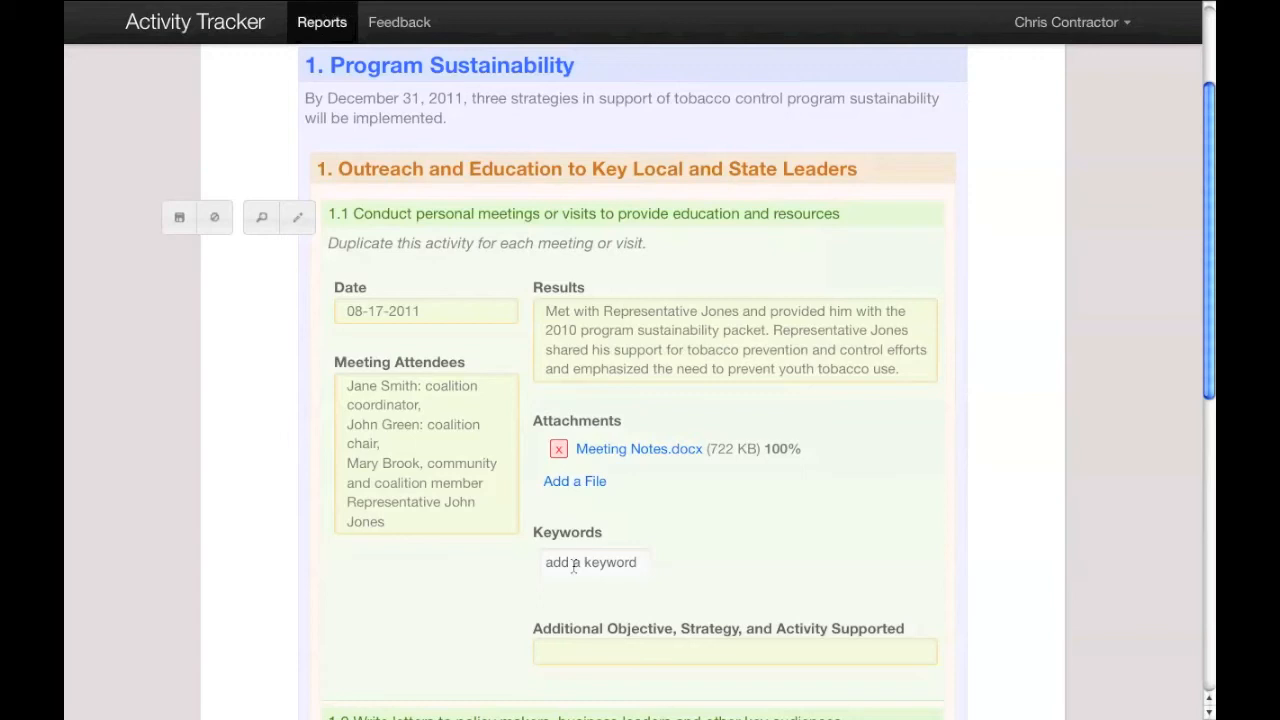
# Add the keyword tags sustainability, meeting and representative to activity 1.1
pyautogui.click(574, 566)
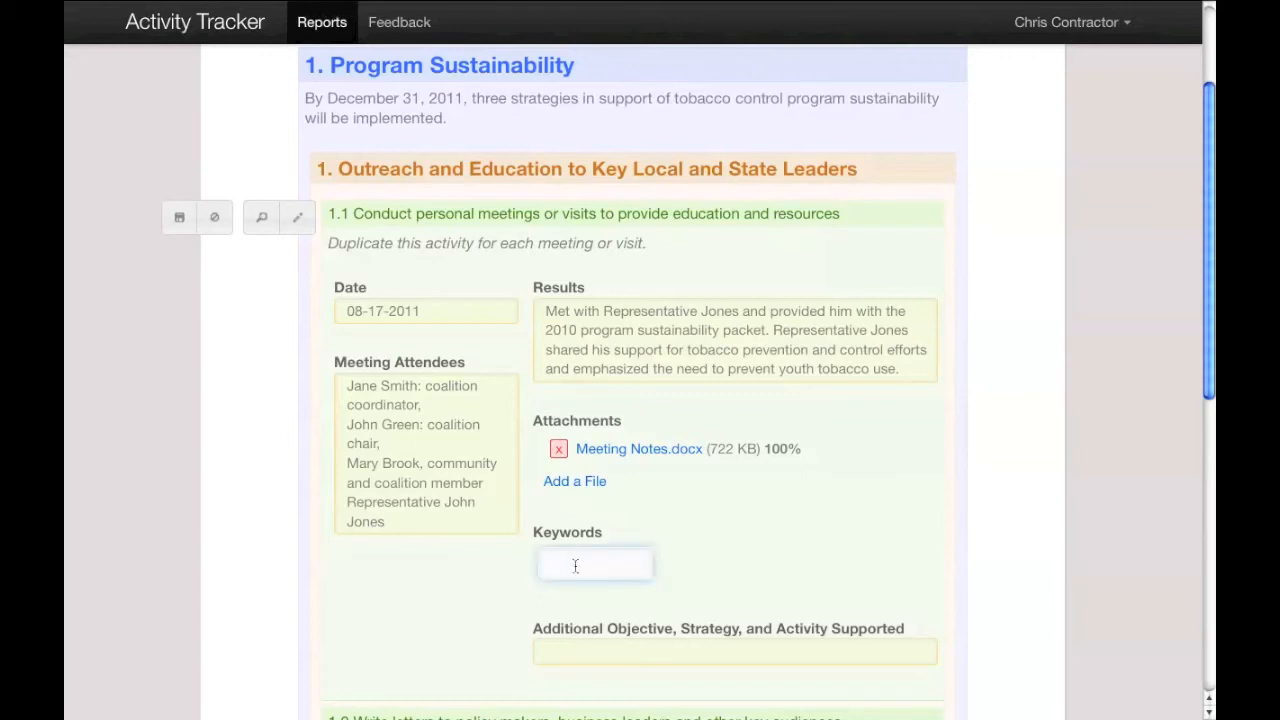
pyautogui.write('sustainability')
pyautogui.press('Return')
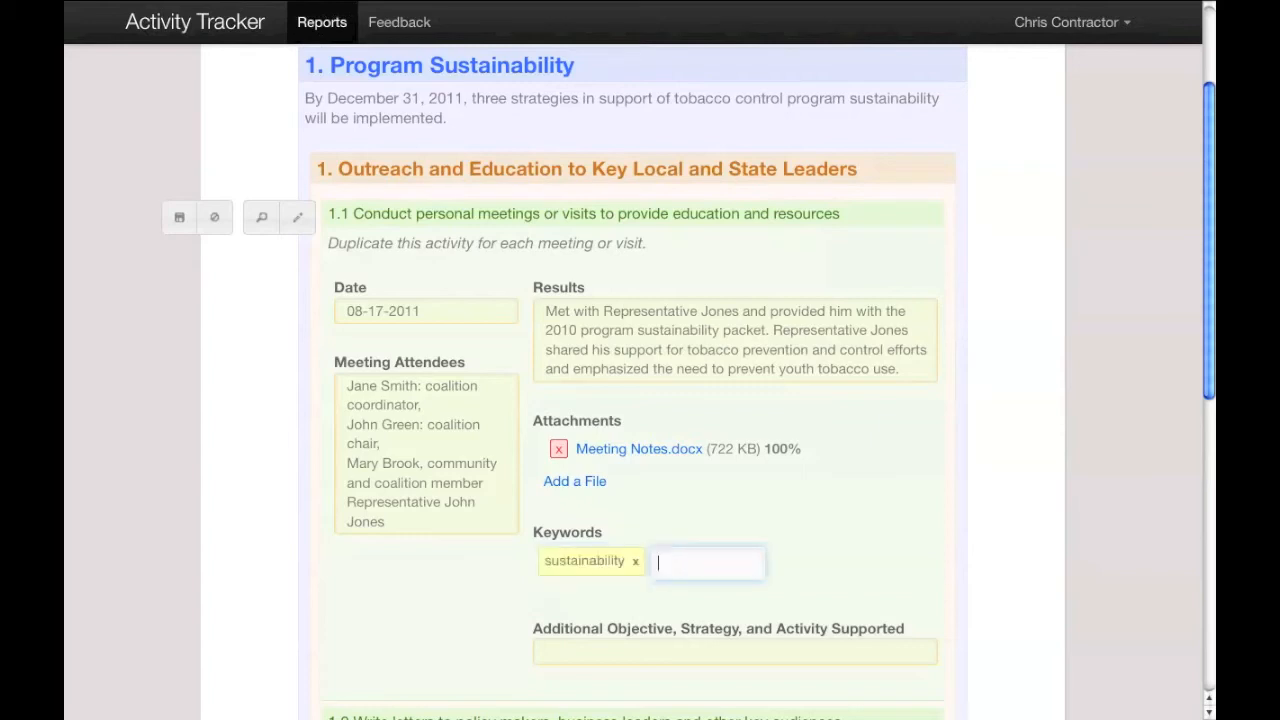
pyautogui.write('meeting')
pyautogui.press('Return')
pyautogui.write('representative')
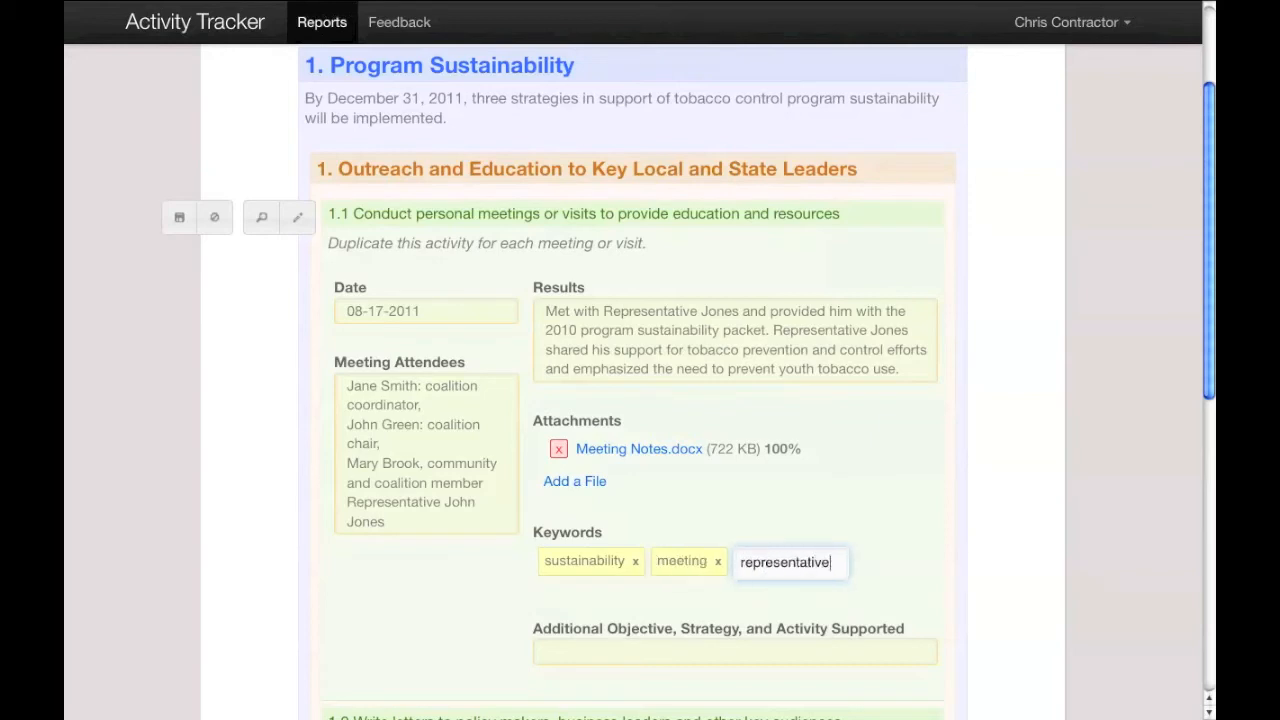
pyautogui.press('Return')
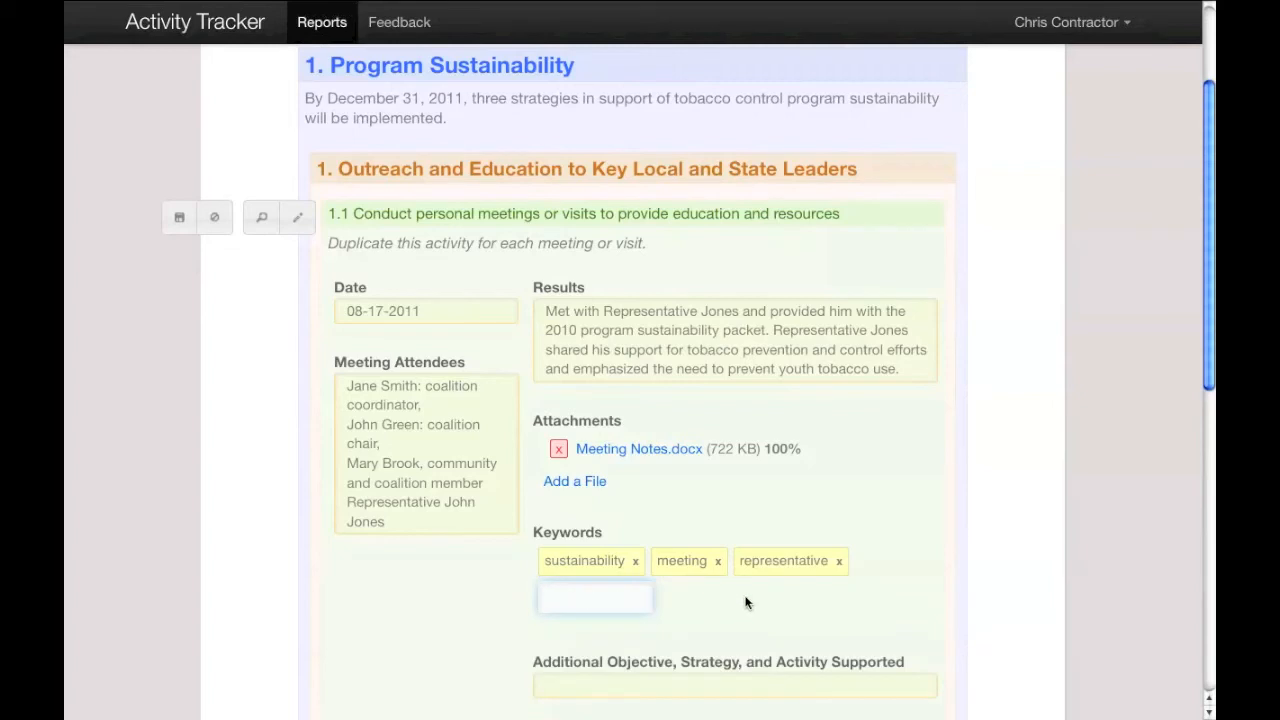
pyautogui.moveTo(1207, 367); pyautogui.dragTo(1207, 582)
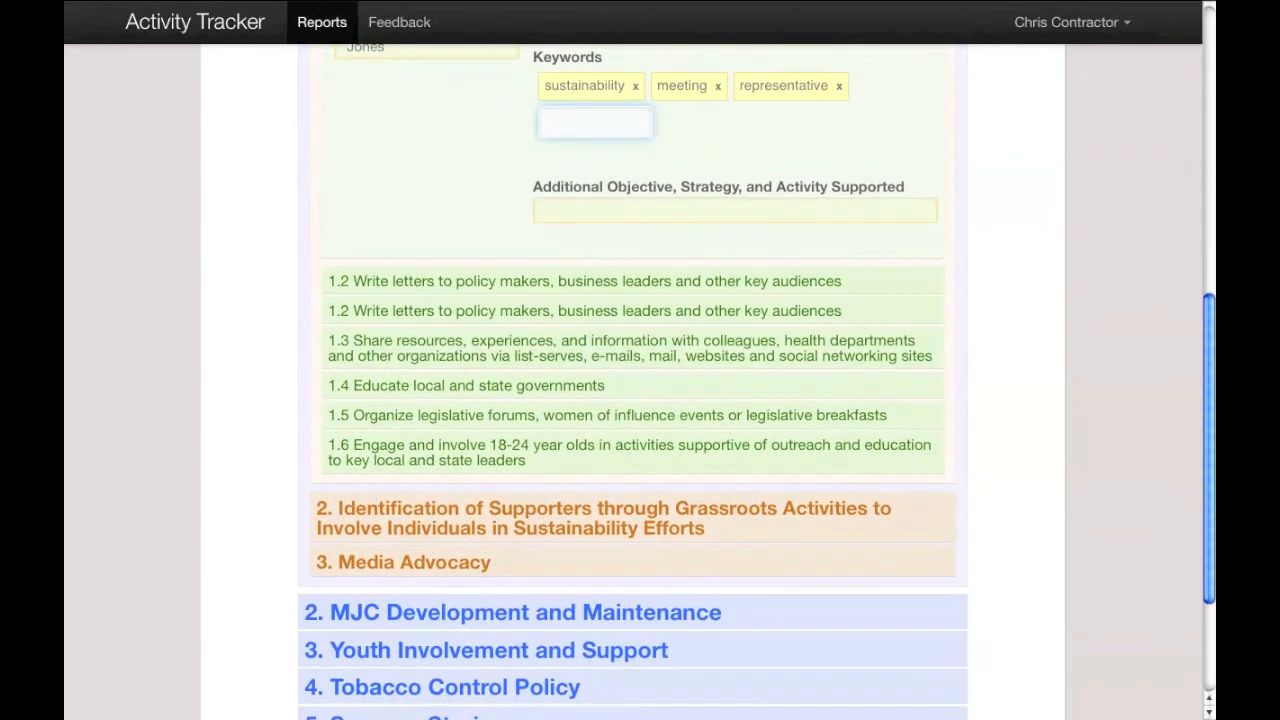
# Enter 'Objective 2, Strategy 1, Activity 1.2' and 'Objective 3, Strategy 2' as separate supported-objective lines
pyautogui.click(617, 211)
pyautogui.write('Obj')
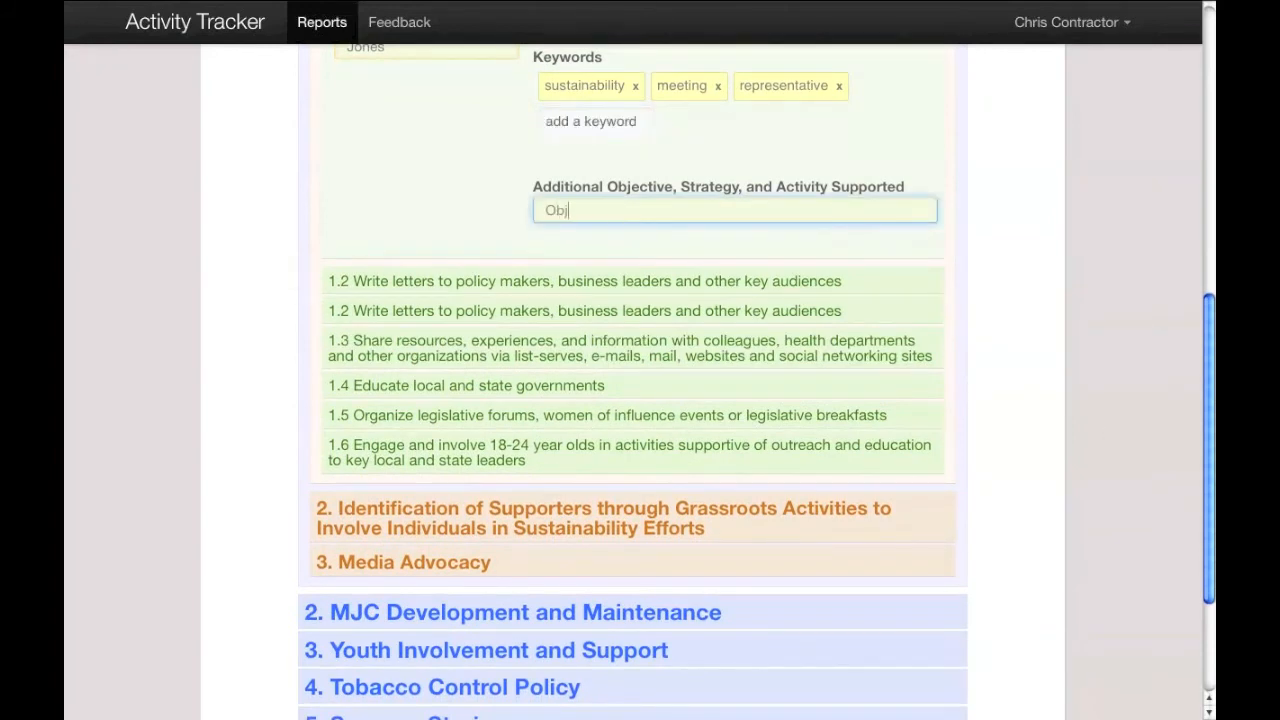
pyautogui.write('ective 2, Strategy 1, Activity 1.2')
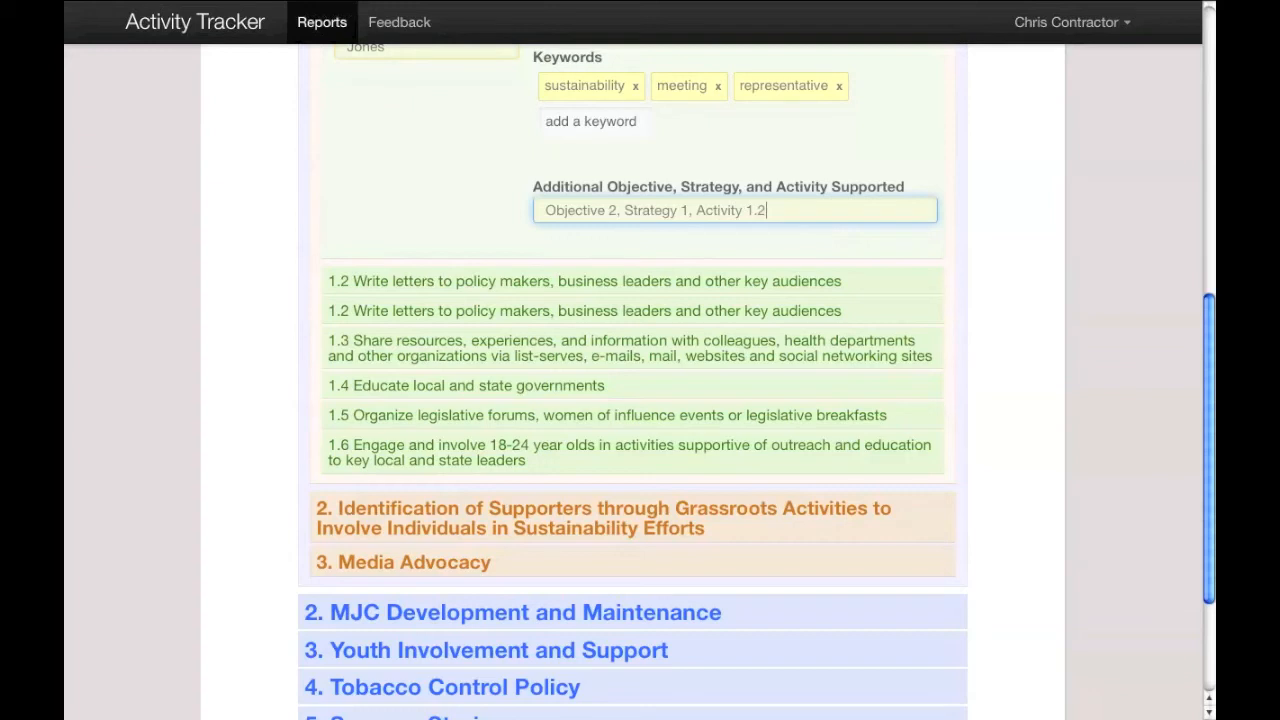
pyautogui.press('Return')
pyautogui.write('Objective 3, Strategy 2')
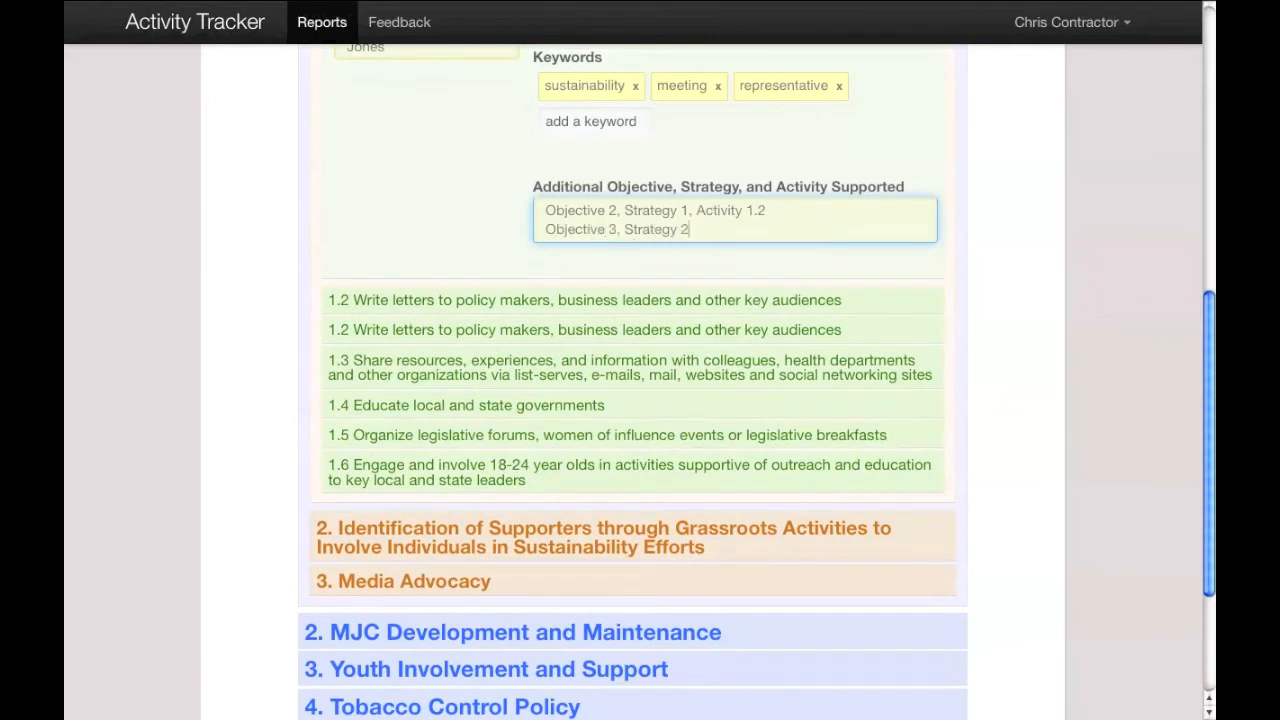
pyautogui.scroll(1, 1209, 531)
pyautogui.moveTo(1209, 531); pyautogui.dragTo(1187, 373)
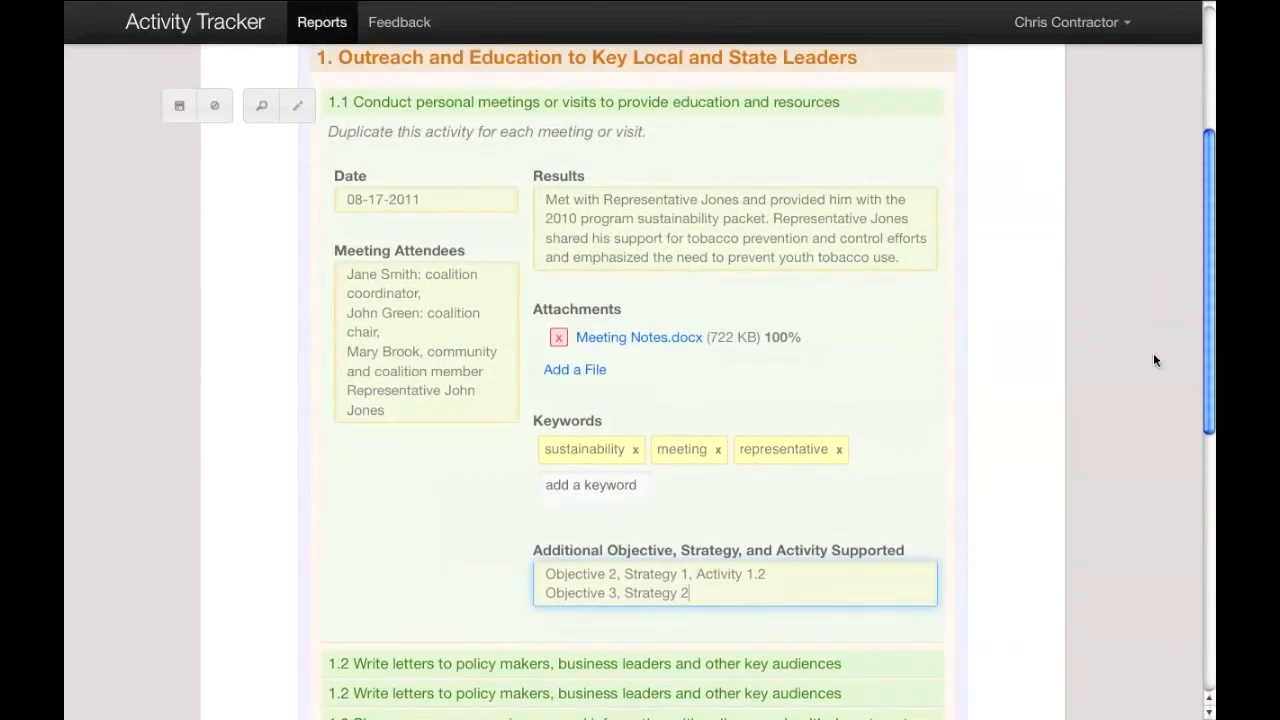
# Save activity 1.1 with the disk button so its entries become read-only text
pyautogui.click(180, 107)
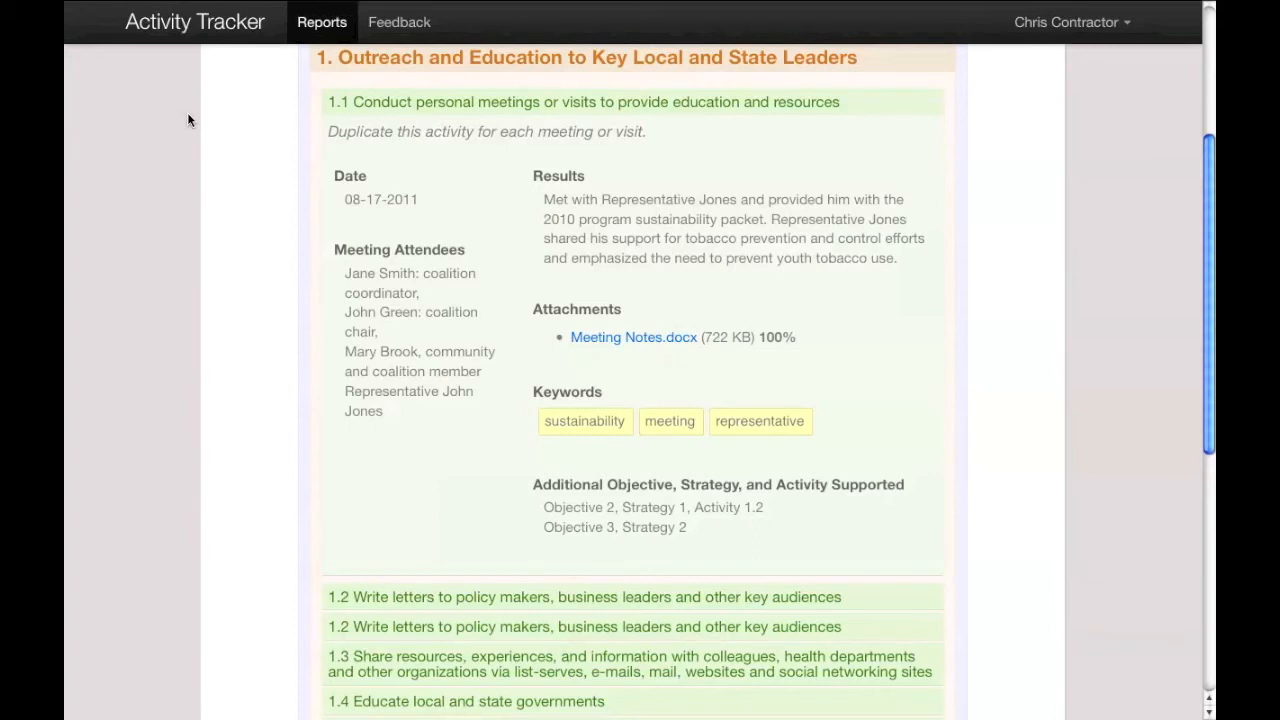
pyautogui.moveTo(348, 105)
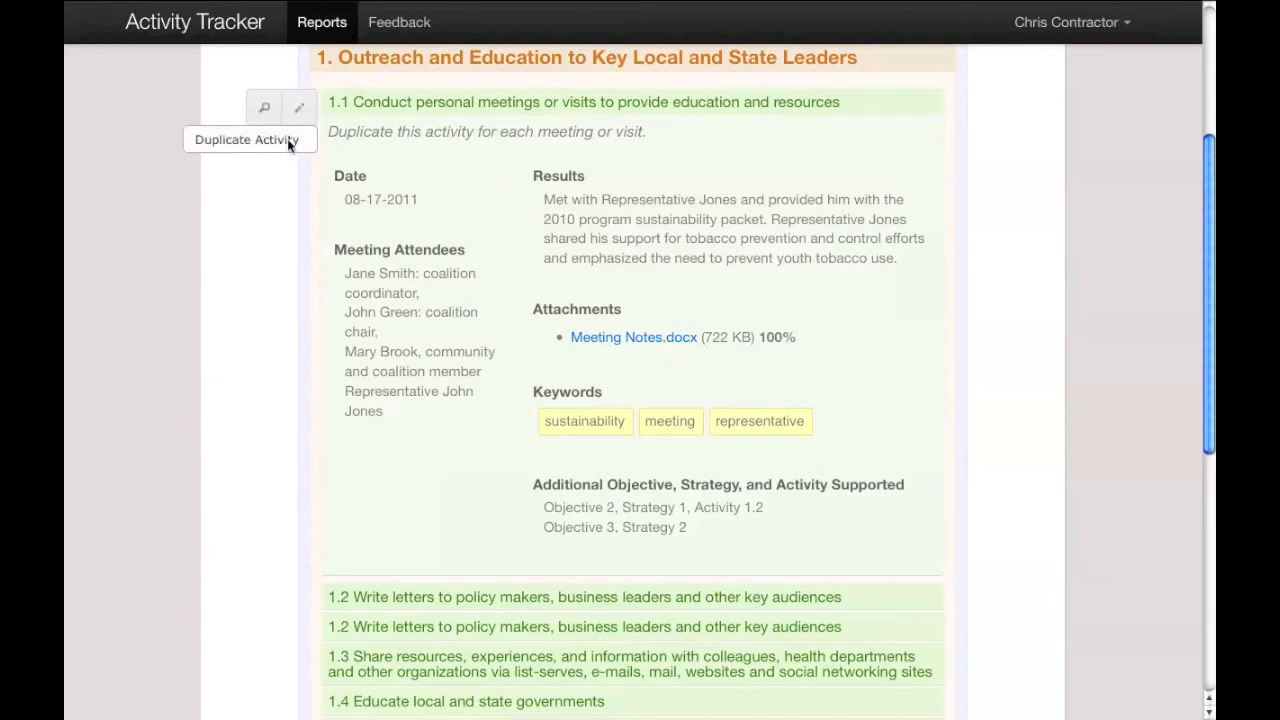
pyautogui.click(287, 141)
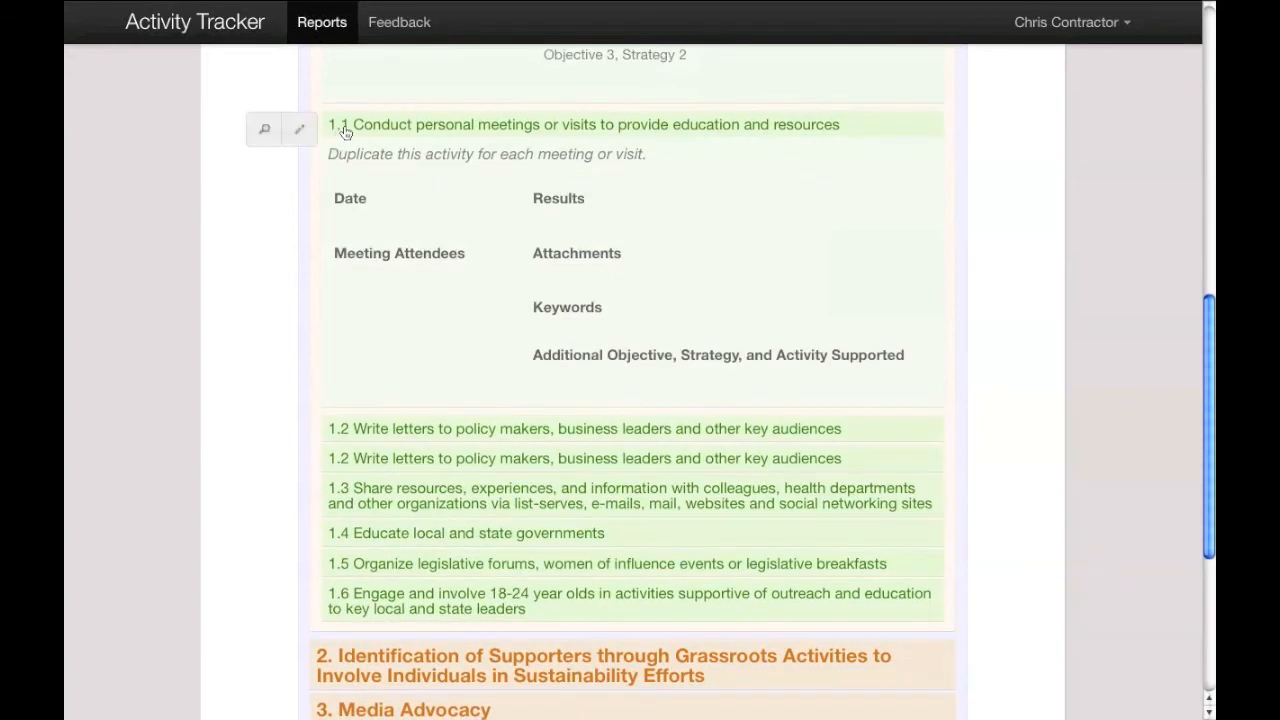
pyautogui.click(301, 130)
pyautogui.click(301, 130)
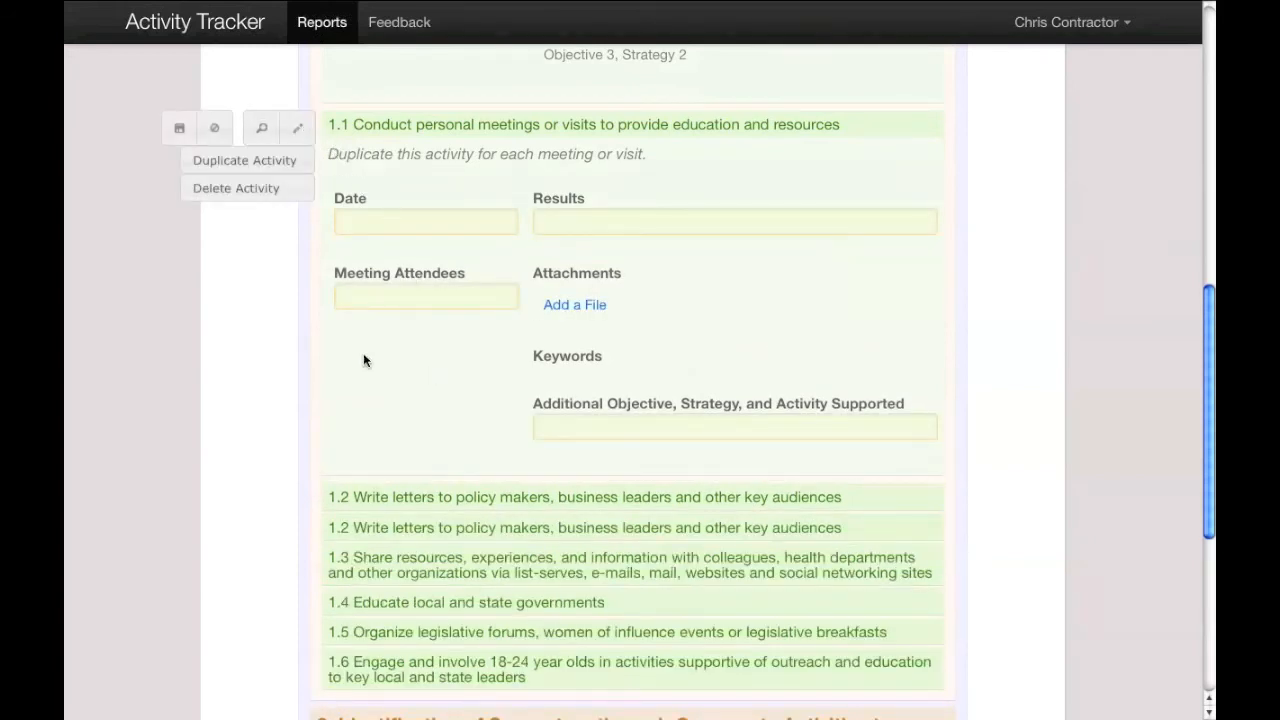
pyautogui.click(214, 130)
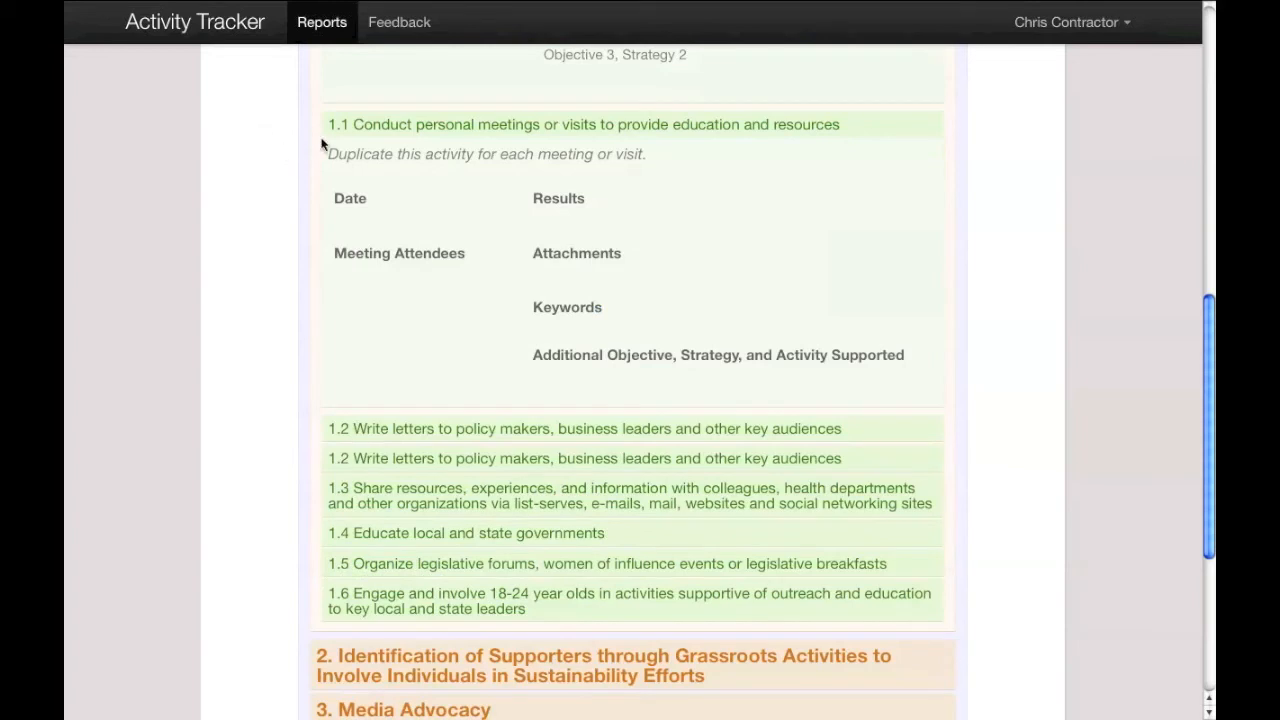
pyautogui.moveTo(337, 131)
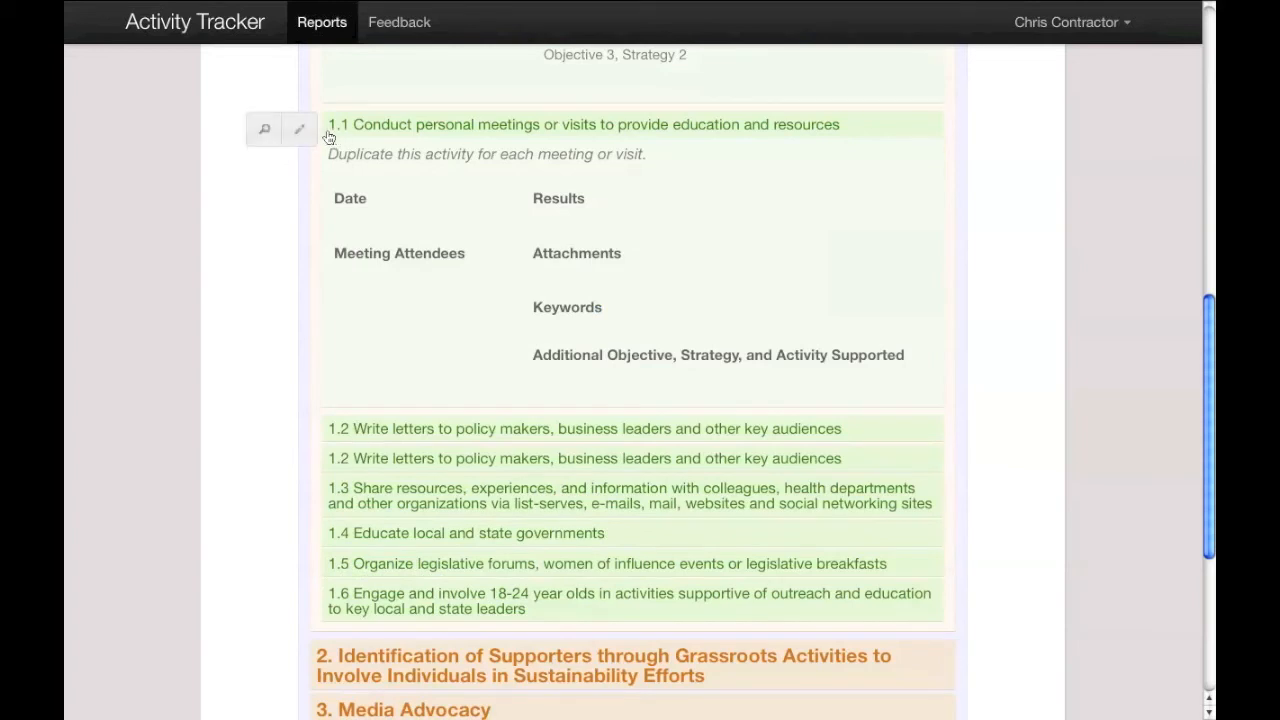
pyautogui.click(305, 134)
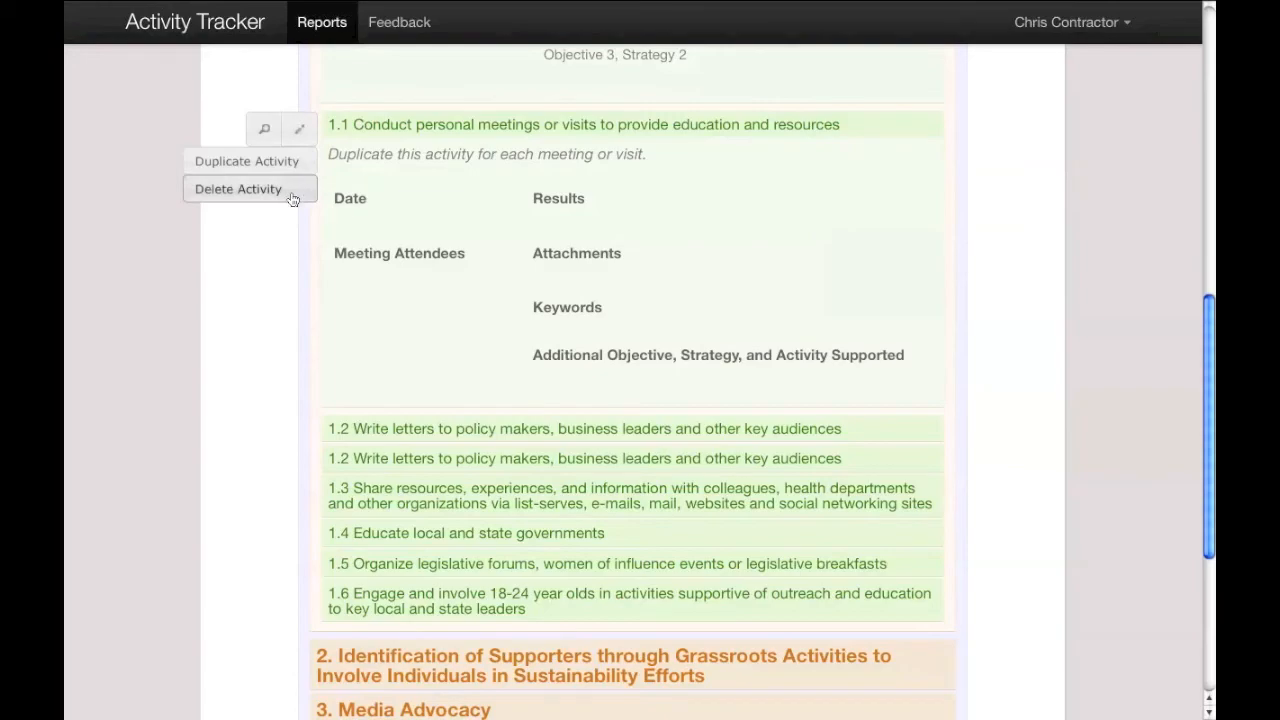
pyautogui.click(240, 189)
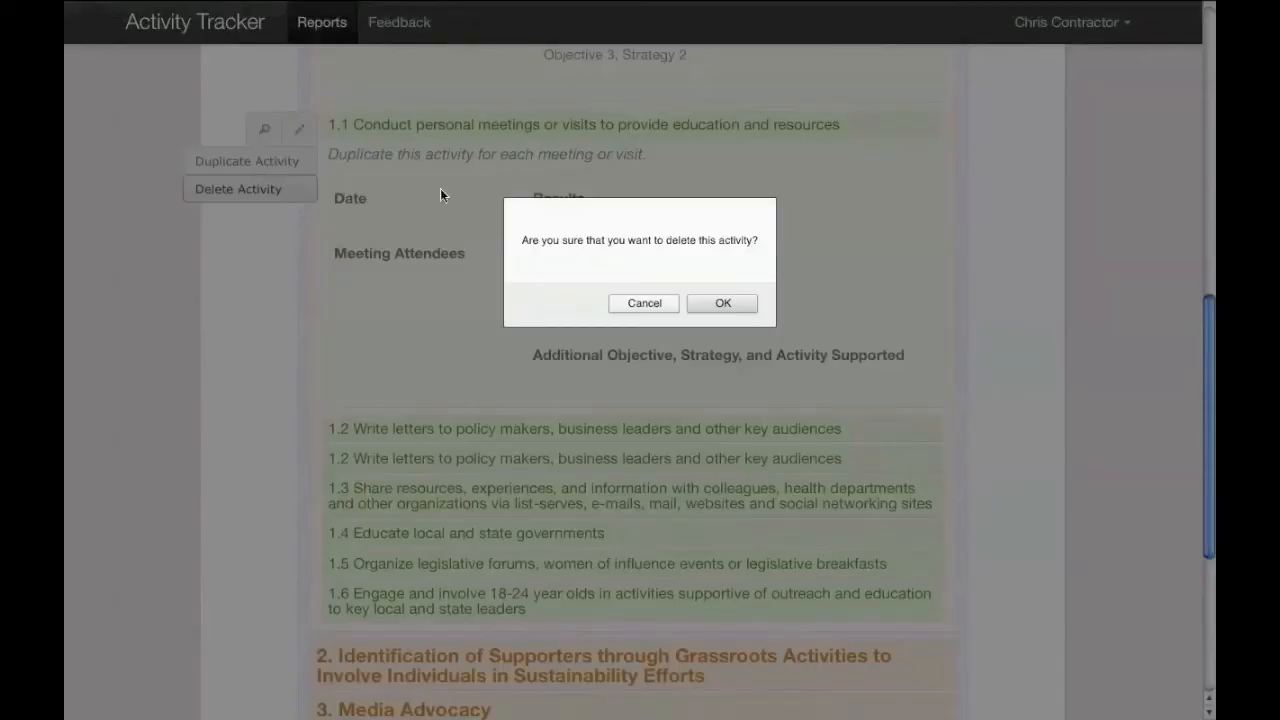
pyautogui.click(738, 304)
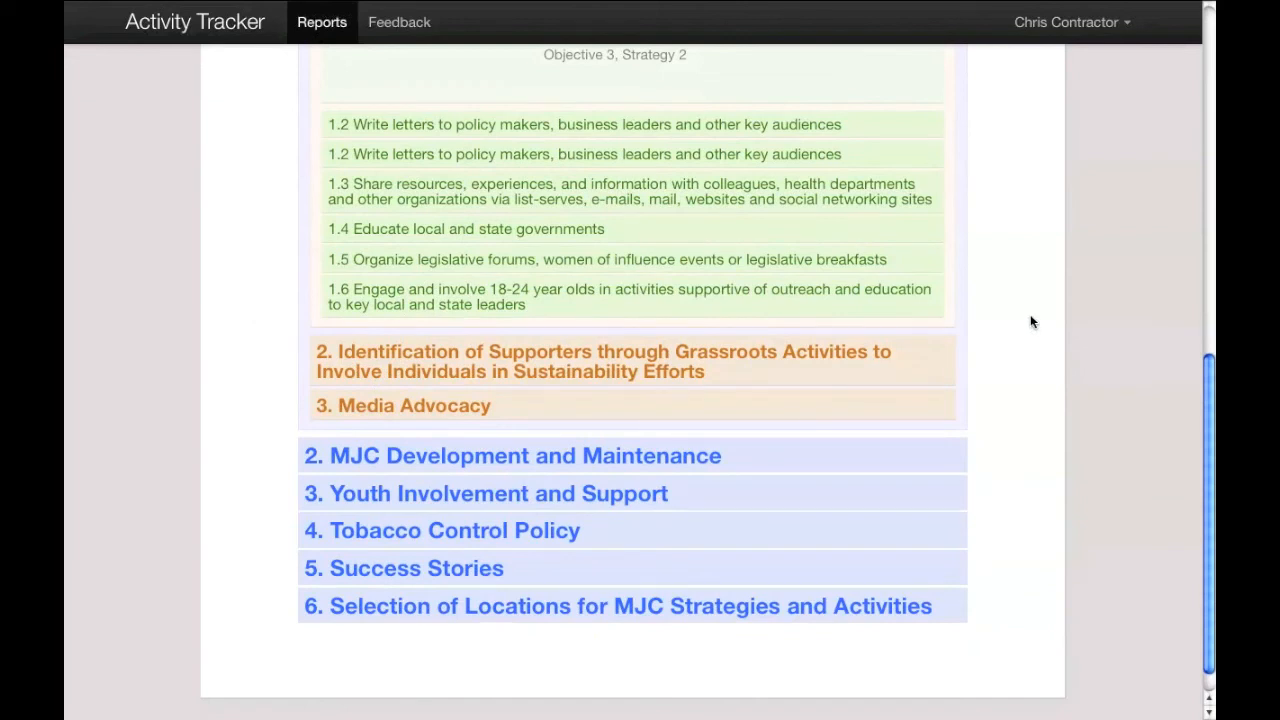
# Go to the Feedback page and place the cursor in its Title field
pyautogui.click(397, 23)
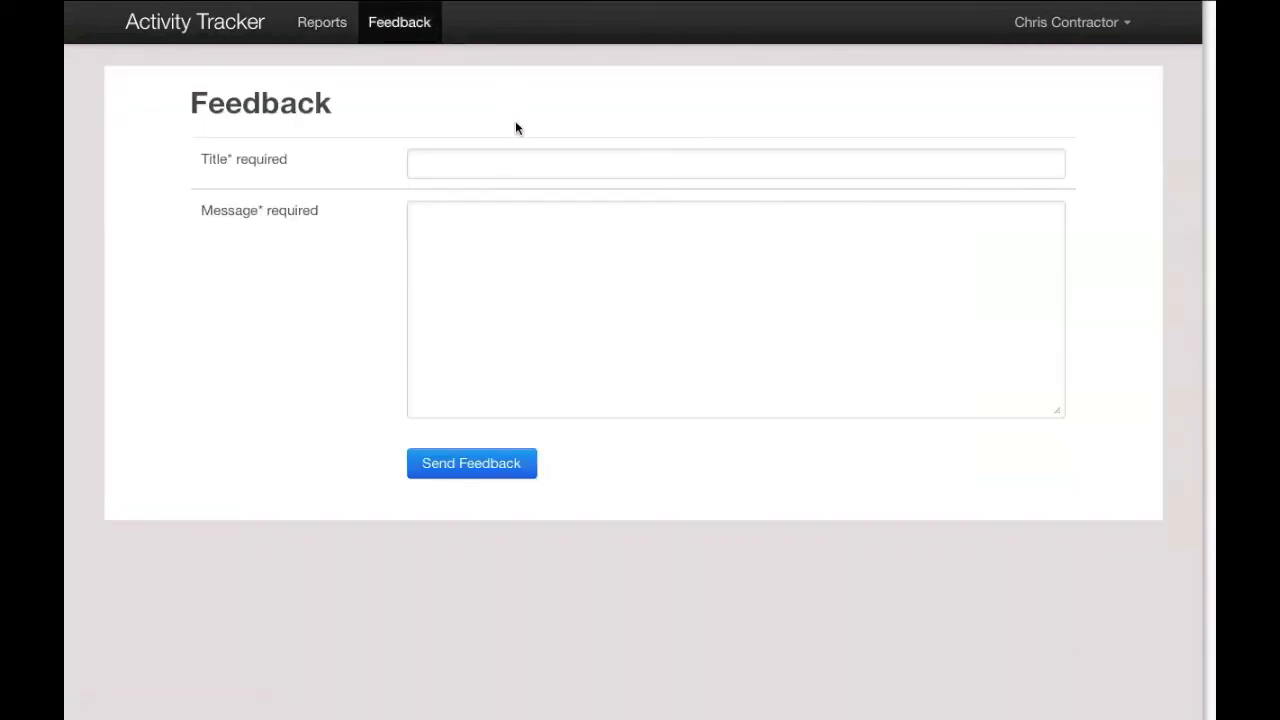
pyautogui.click(487, 167)
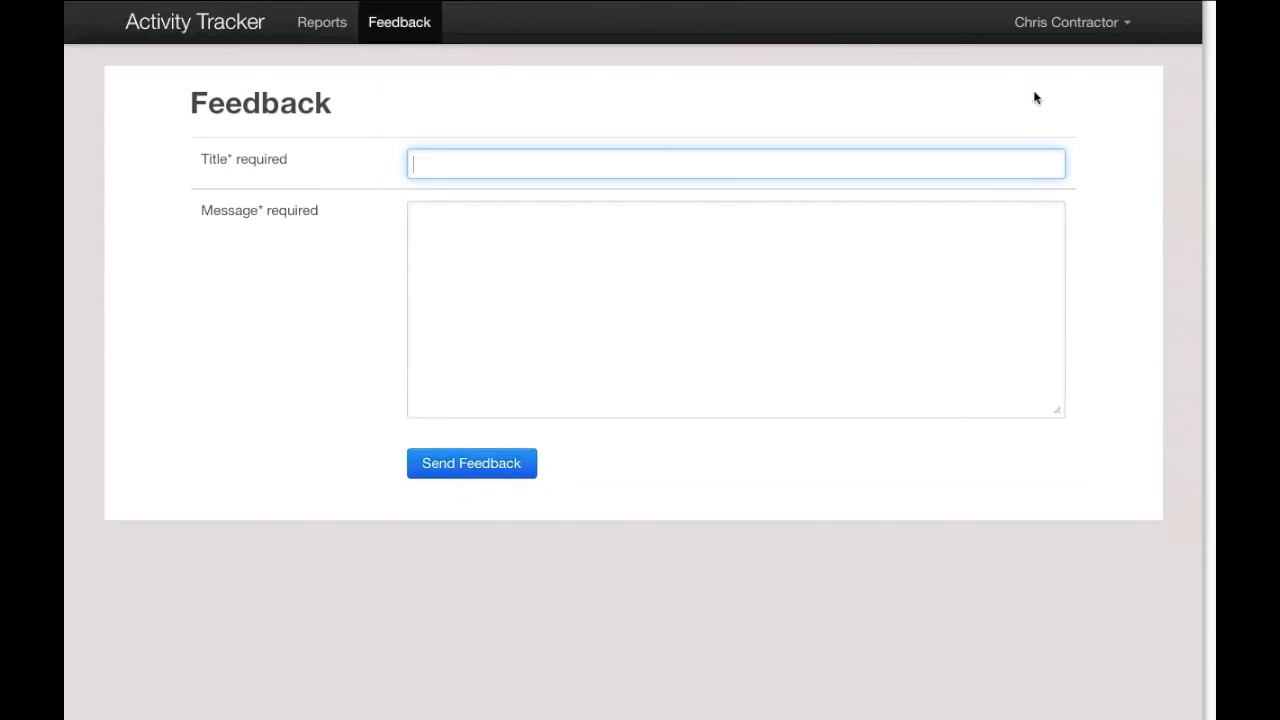
pyautogui.click(1052, 24)
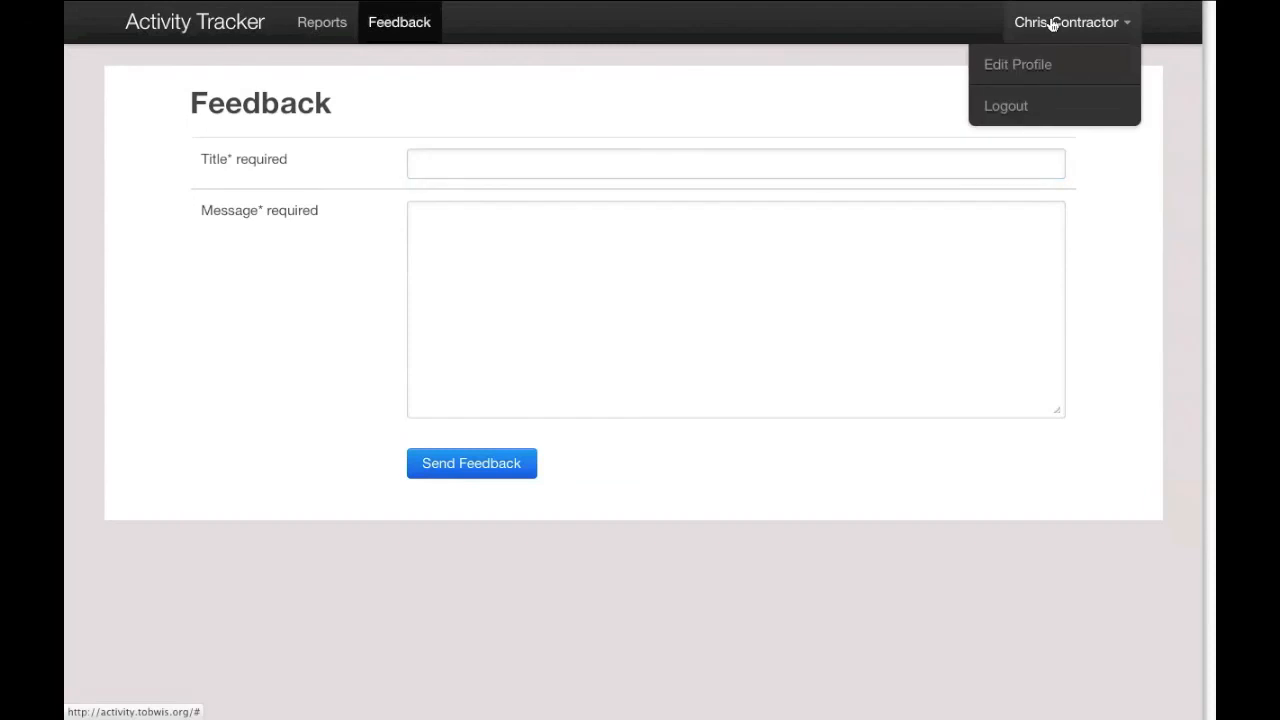
# Enter a new account password in Edit Profile, save the profile, then log out to the Login page
pyautogui.click(1018, 65)
pyautogui.click(461, 409)
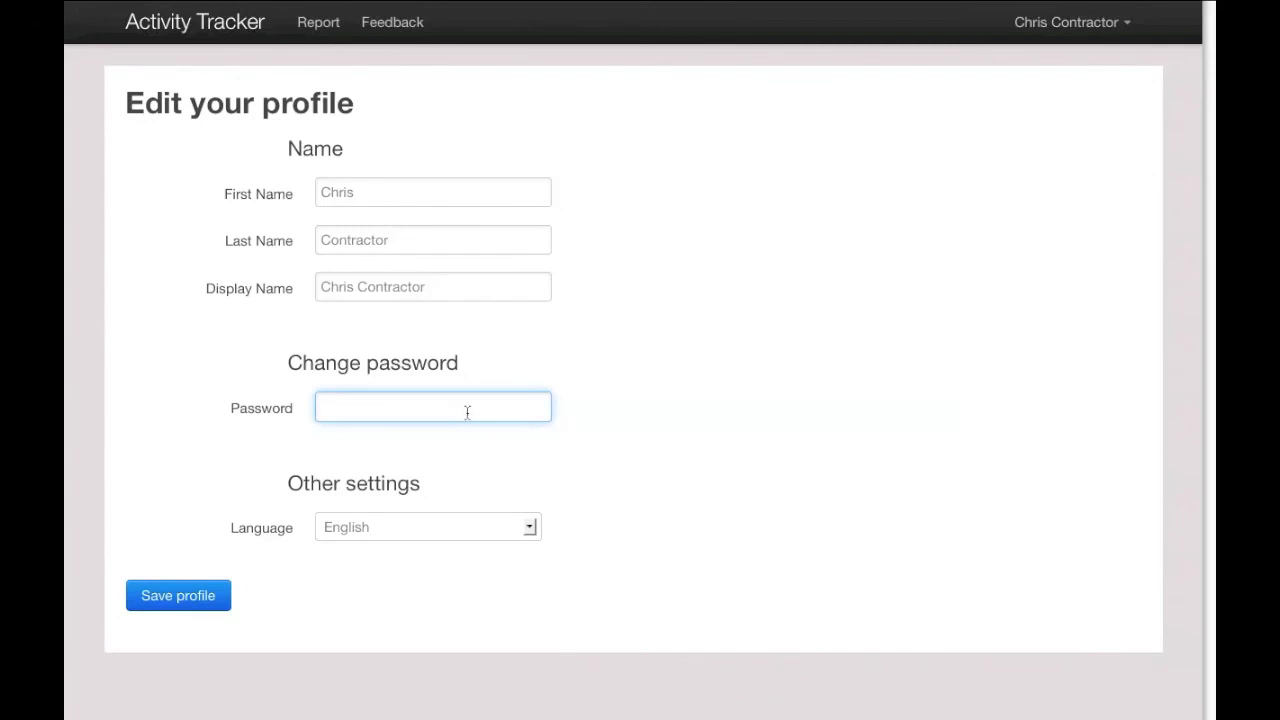
pyautogui.write('••••••')
pyautogui.click(170, 598)
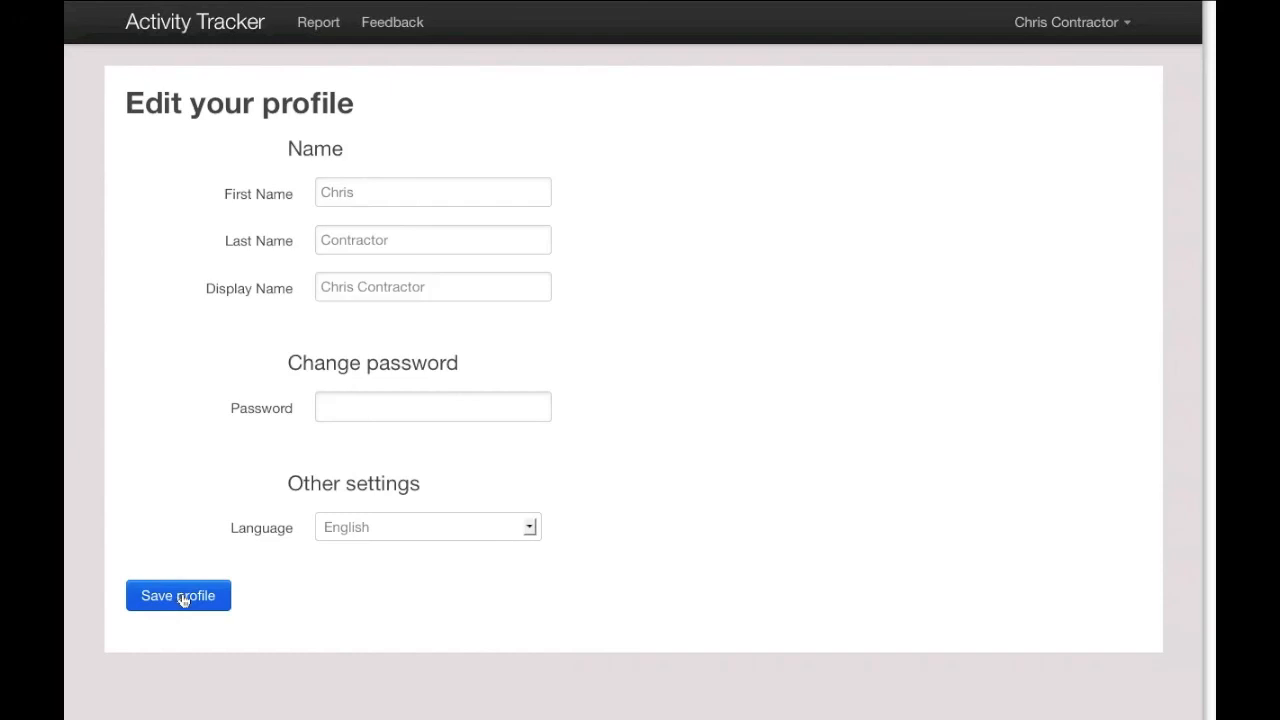
pyautogui.click(1086, 22)
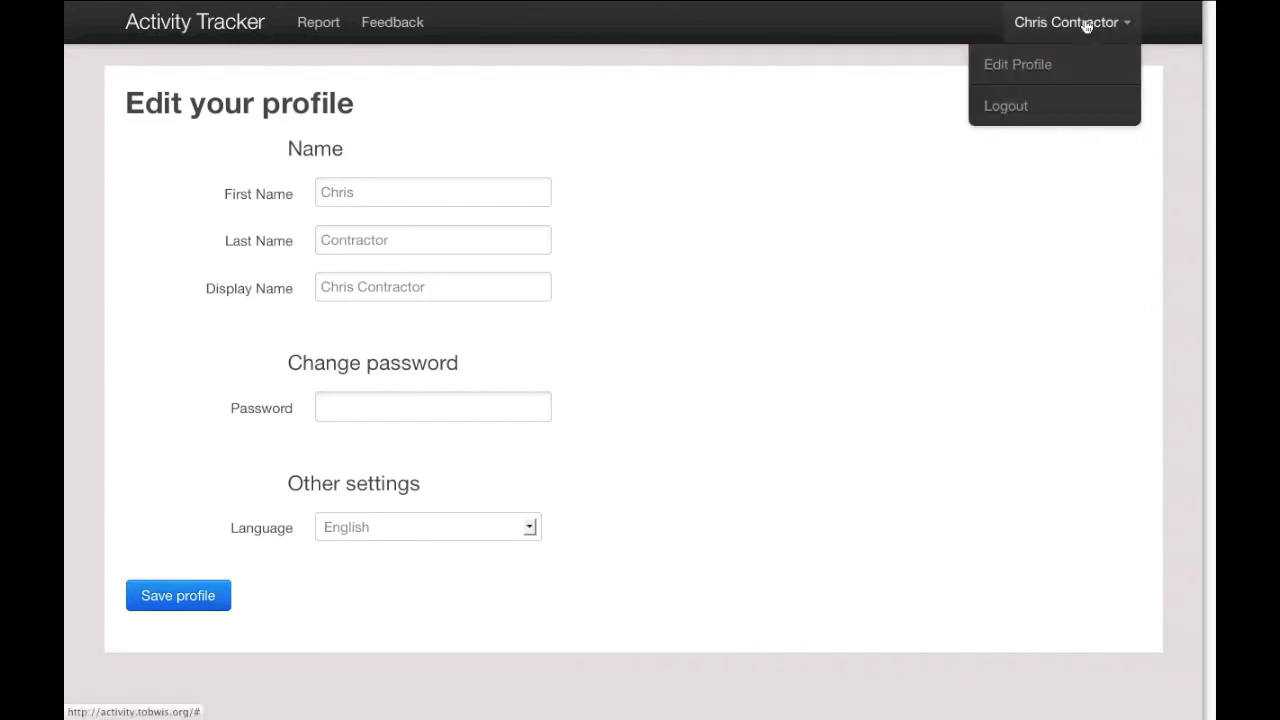
pyautogui.click(1013, 113)
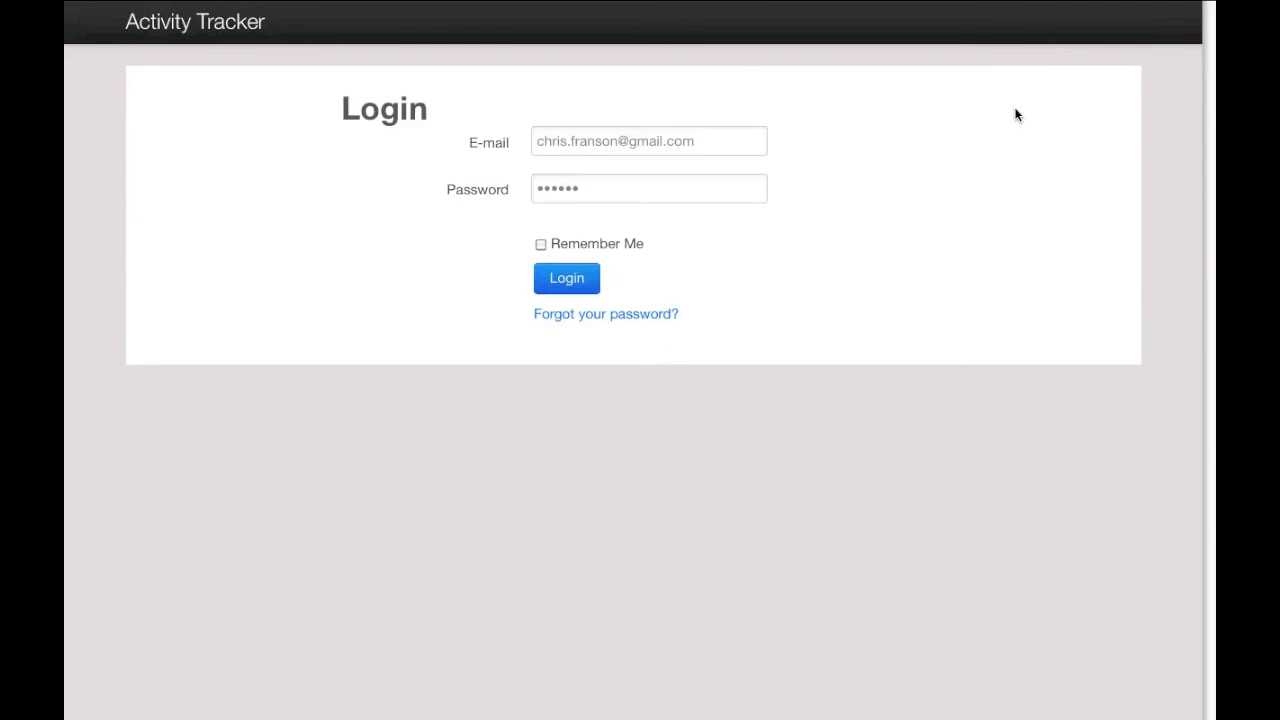